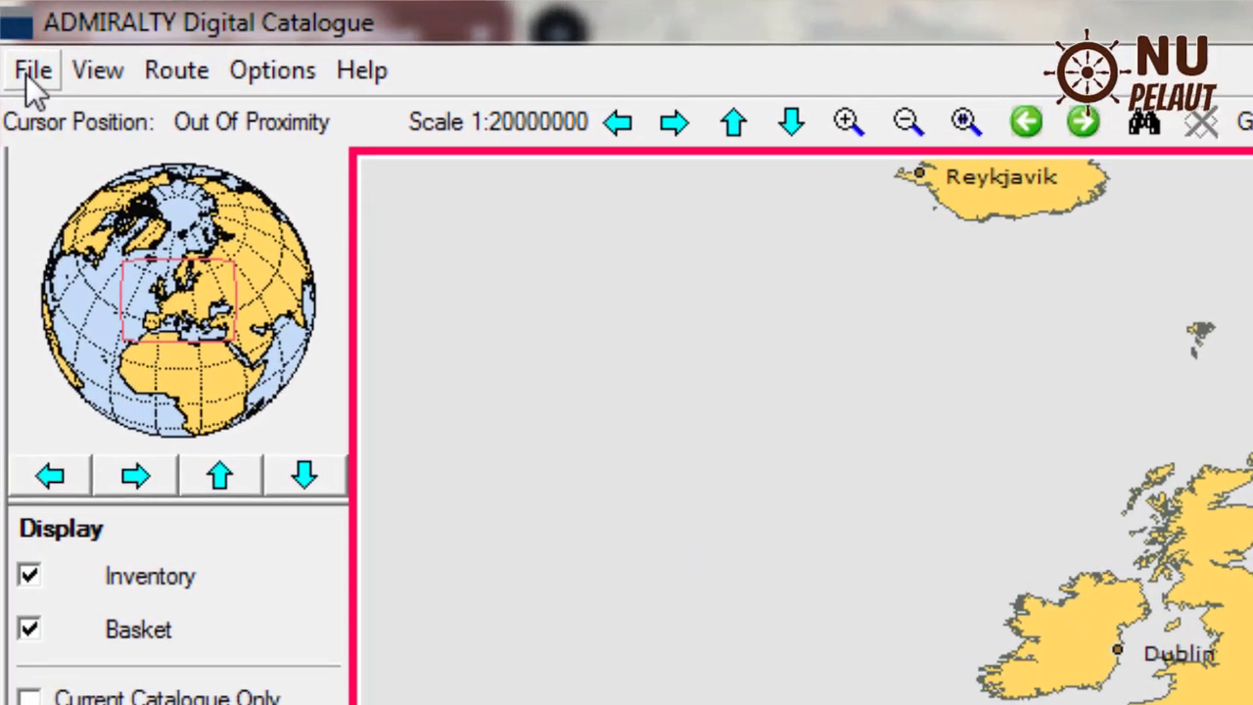
Start loading a catalogue from disk and look through the Preferences folder and other locations in the file chooser.
{"action": "left_click", "coordinate": [27, 74]}
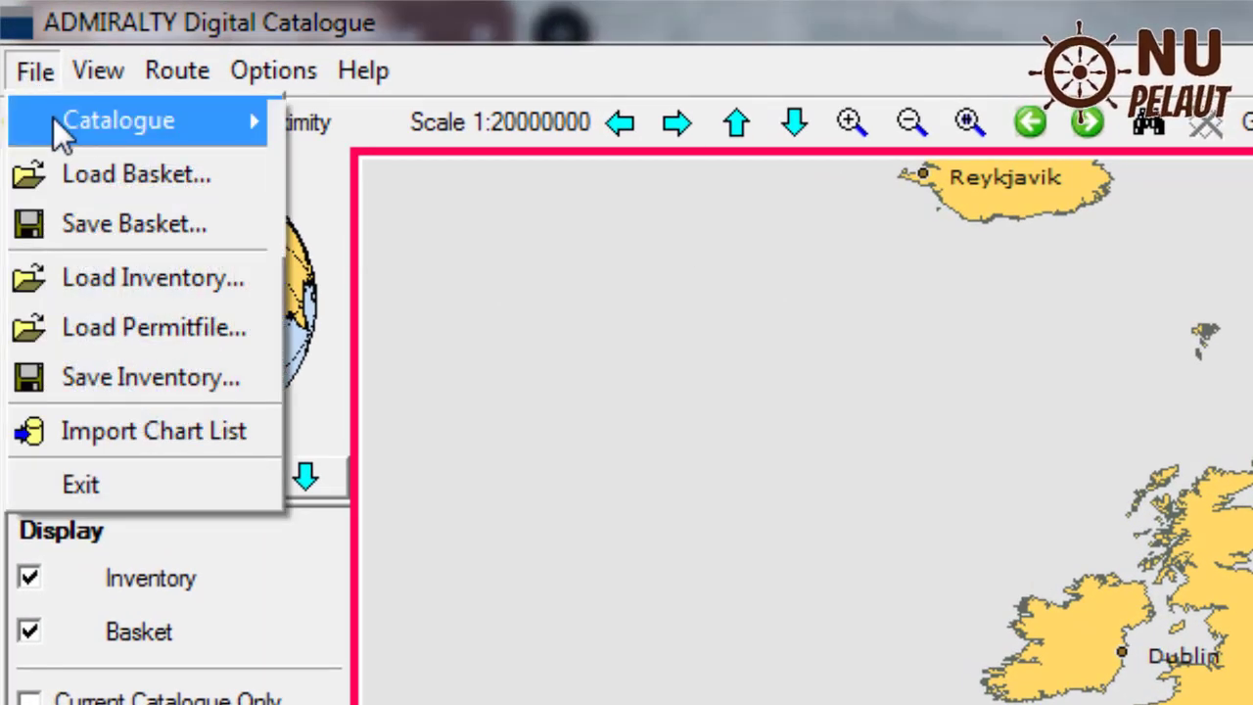
{"action": "mouse_move", "coordinate": [79, 123]}
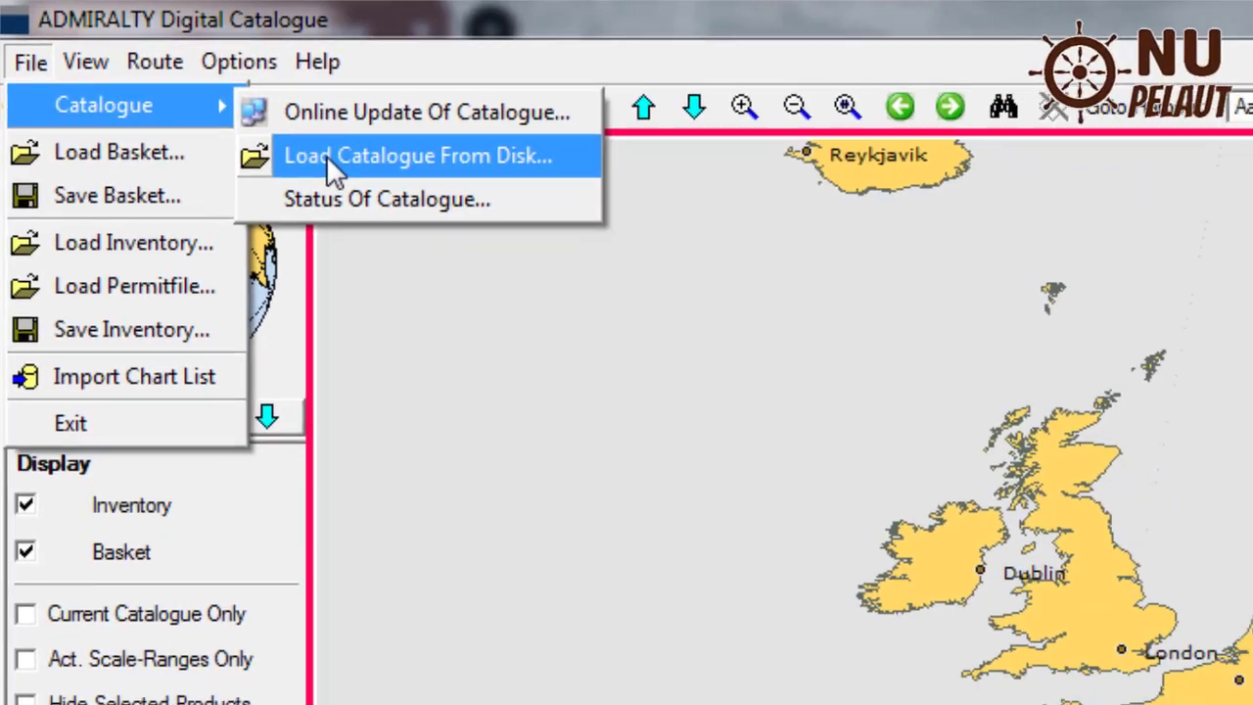
{"action": "left_click", "coordinate": [355, 179]}
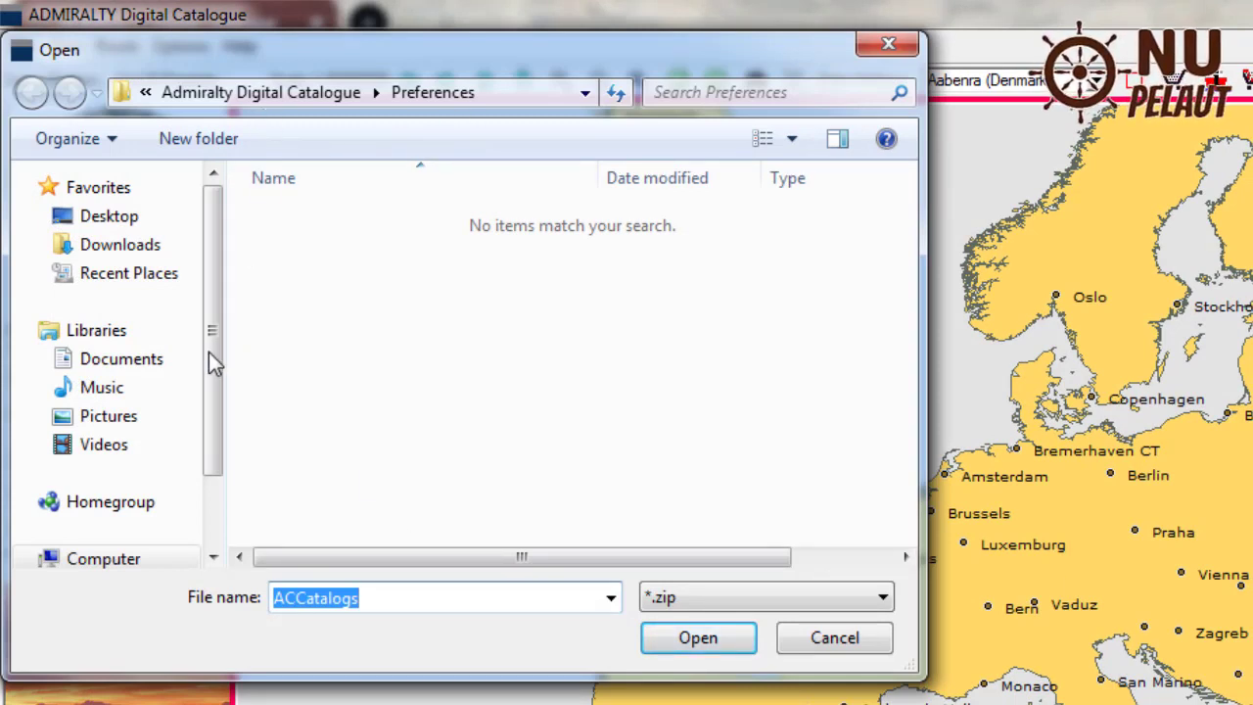
{"action": "left_click_drag", "start_coordinate": [212, 338], "coordinate": [213, 384]}
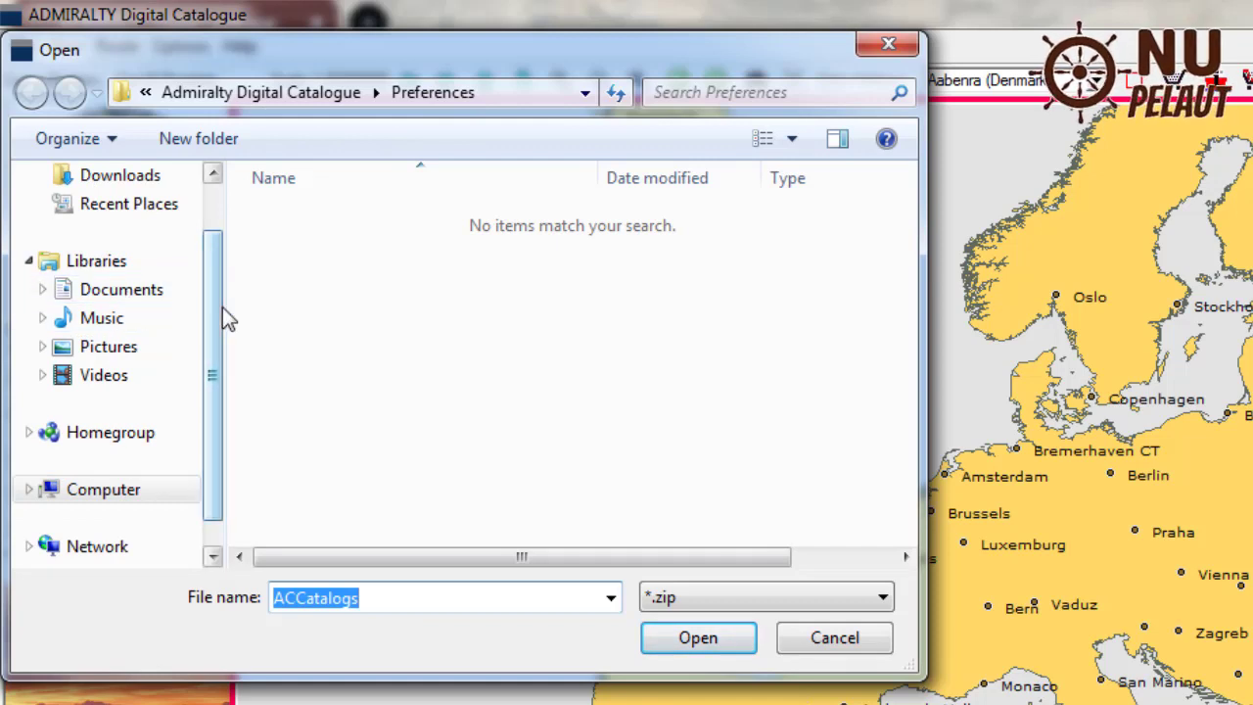
{"action": "left_click_drag", "start_coordinate": [218, 316], "coordinate": [211, 245]}
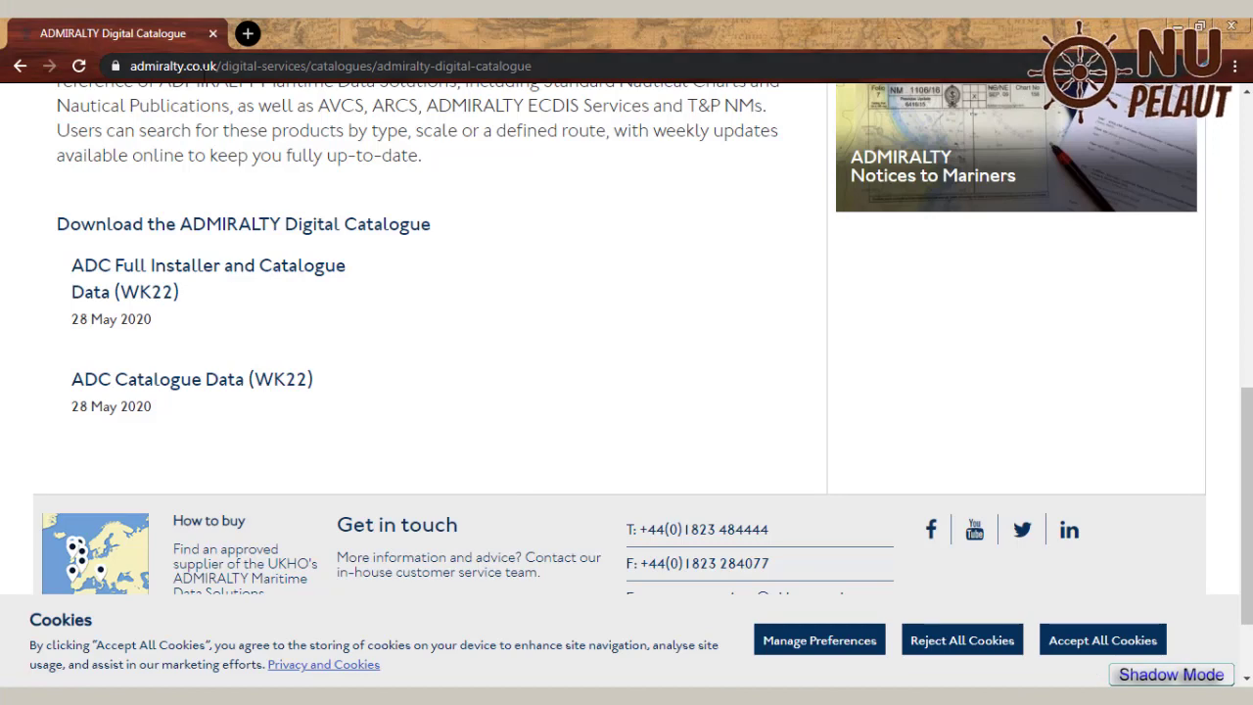
Switch to the web browser and go to the ukho.gov.uk website.
{"action": "scroll", "coordinate": [500, 213], "scroll_direction": "up", "scroll_amount": 8}
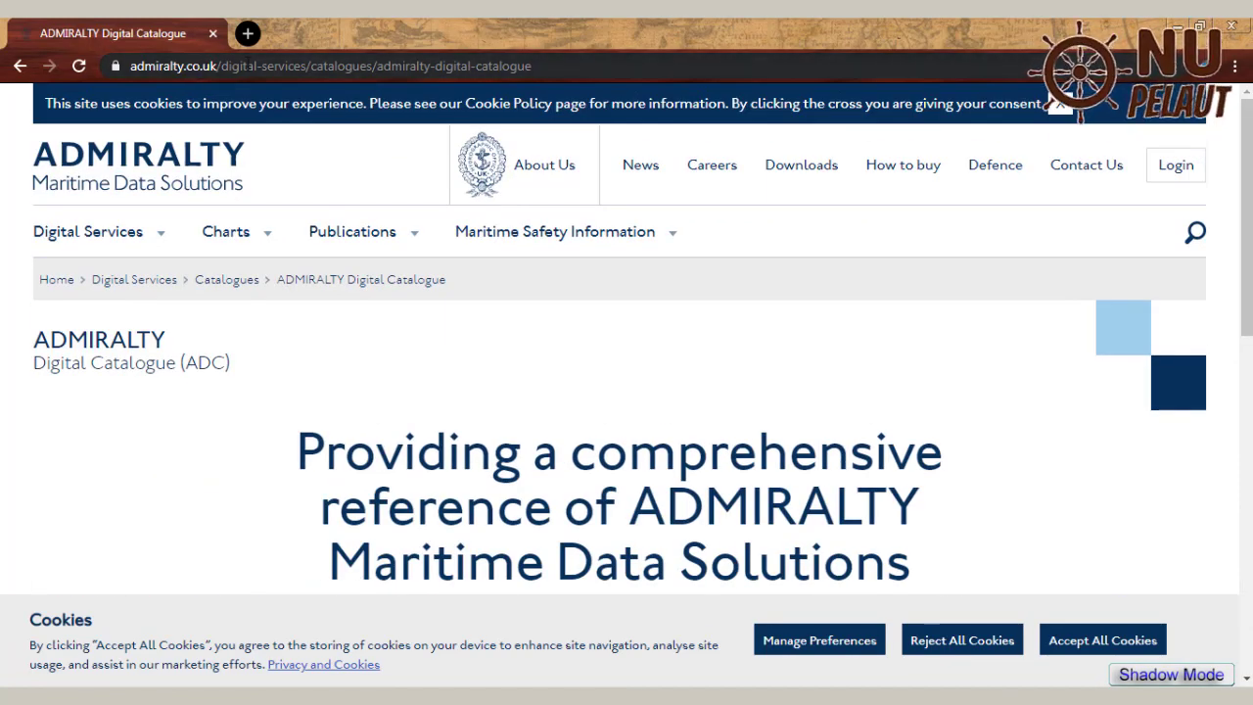
{"action": "left_click", "coordinate": [470, 66]}
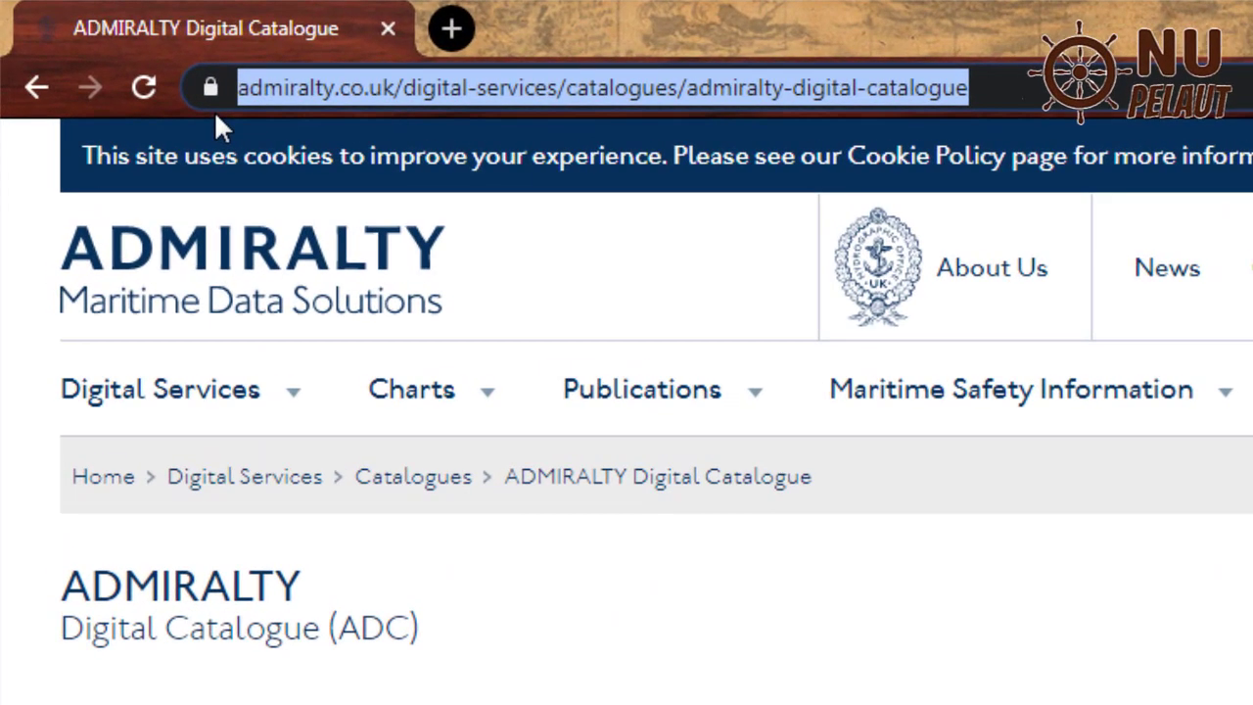
{"action": "type", "text": "ukh"}
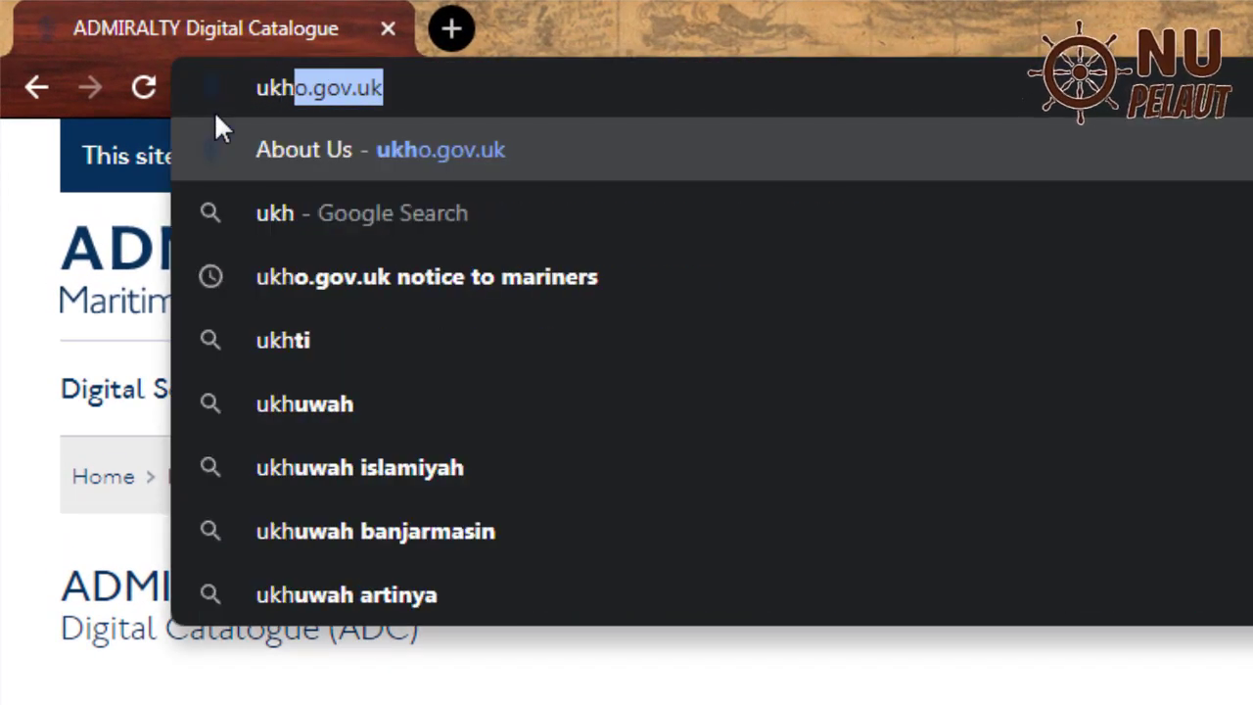
{"action": "key", "text": "Return"}
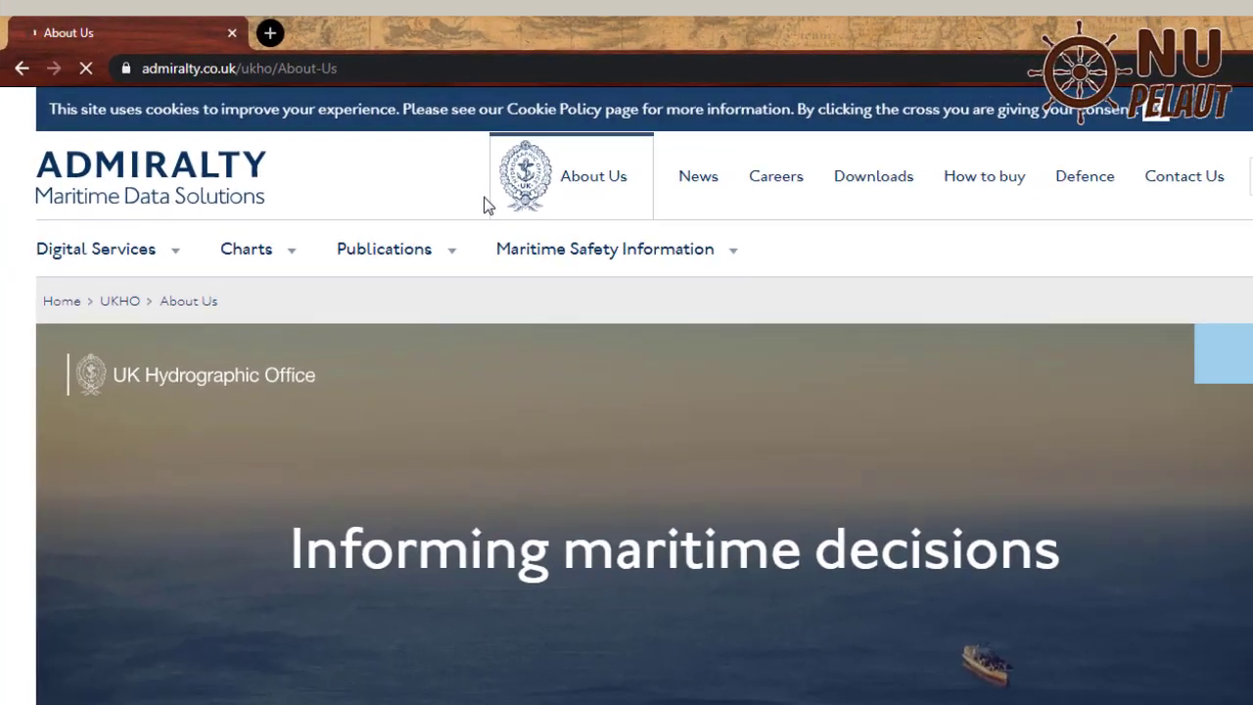
Open the ADMIRALTY Digital Catalogue page, listed with the catalogues of the site's digital services.
{"action": "mouse_move", "coordinate": [577, 445]}
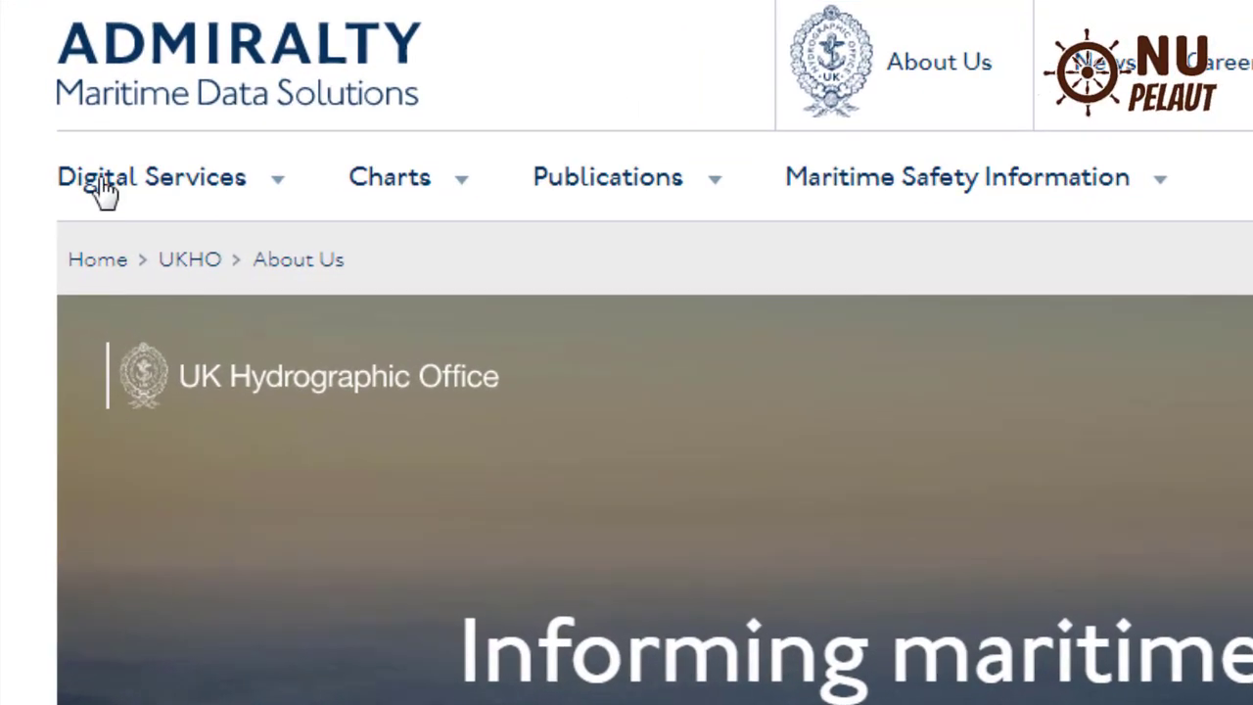
{"action": "mouse_move", "coordinate": [133, 243]}
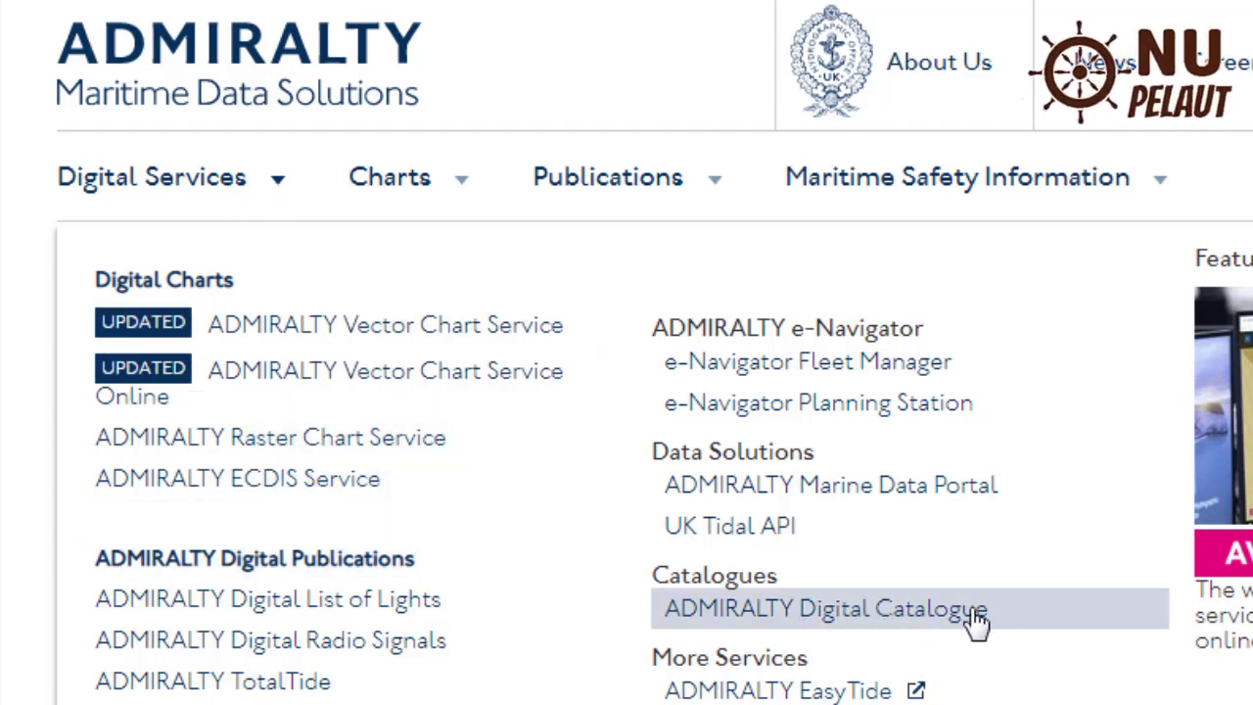
{"action": "left_click", "coordinate": [888, 613]}
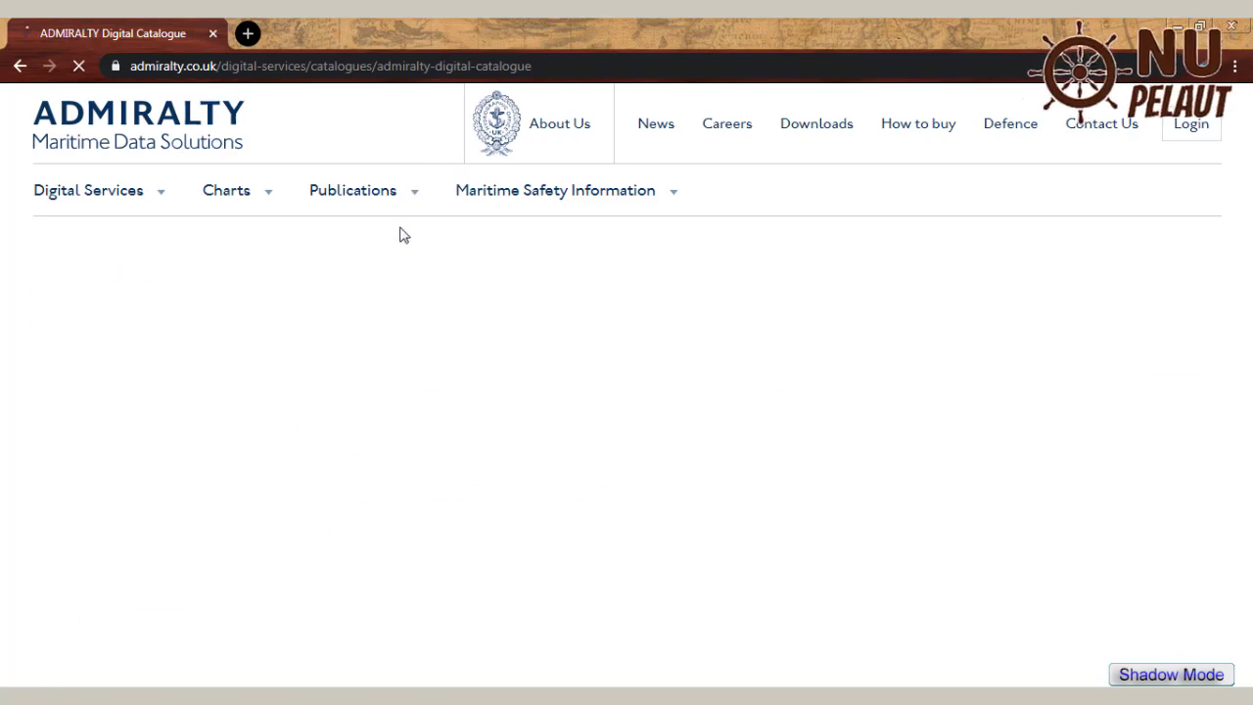
Download the ADC Catalogue Data (WK22) file from the ADMIRALTY Digital Catalogue page.
{"action": "scroll", "coordinate": [396, 304], "scroll_direction": "down", "scroll_amount": 4}
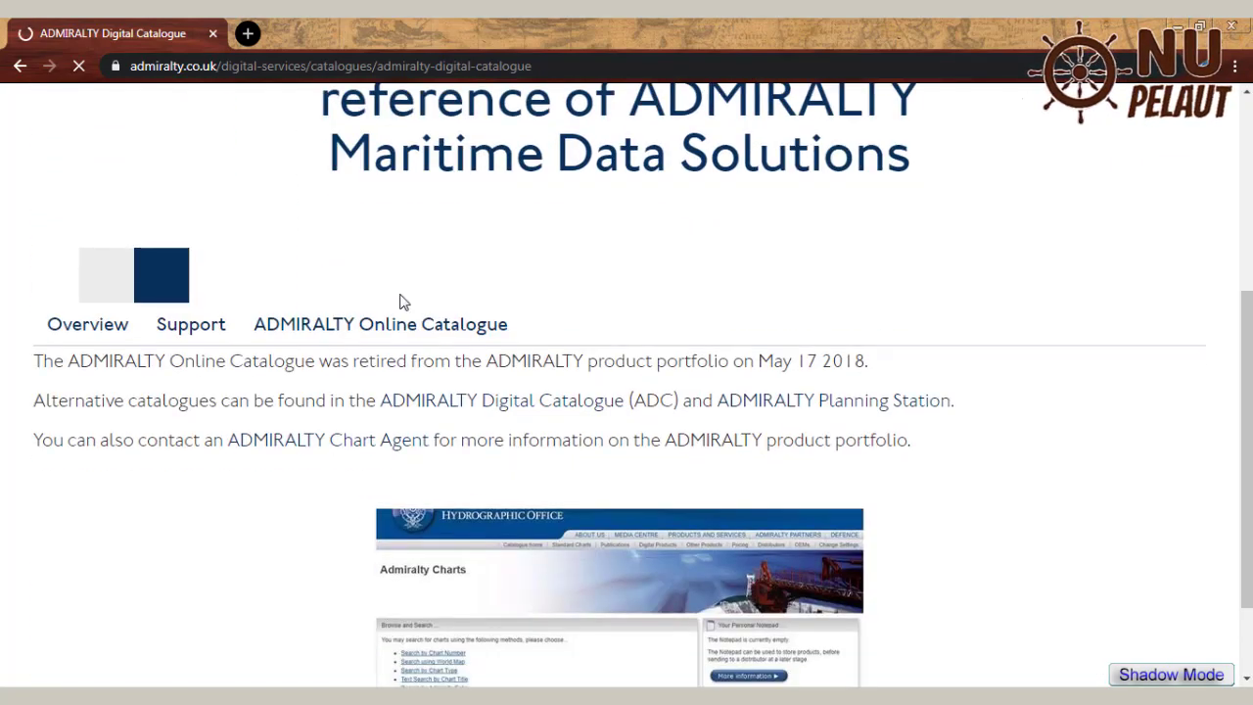
{"action": "scroll", "coordinate": [399, 302], "scroll_direction": "down", "scroll_amount": 1}
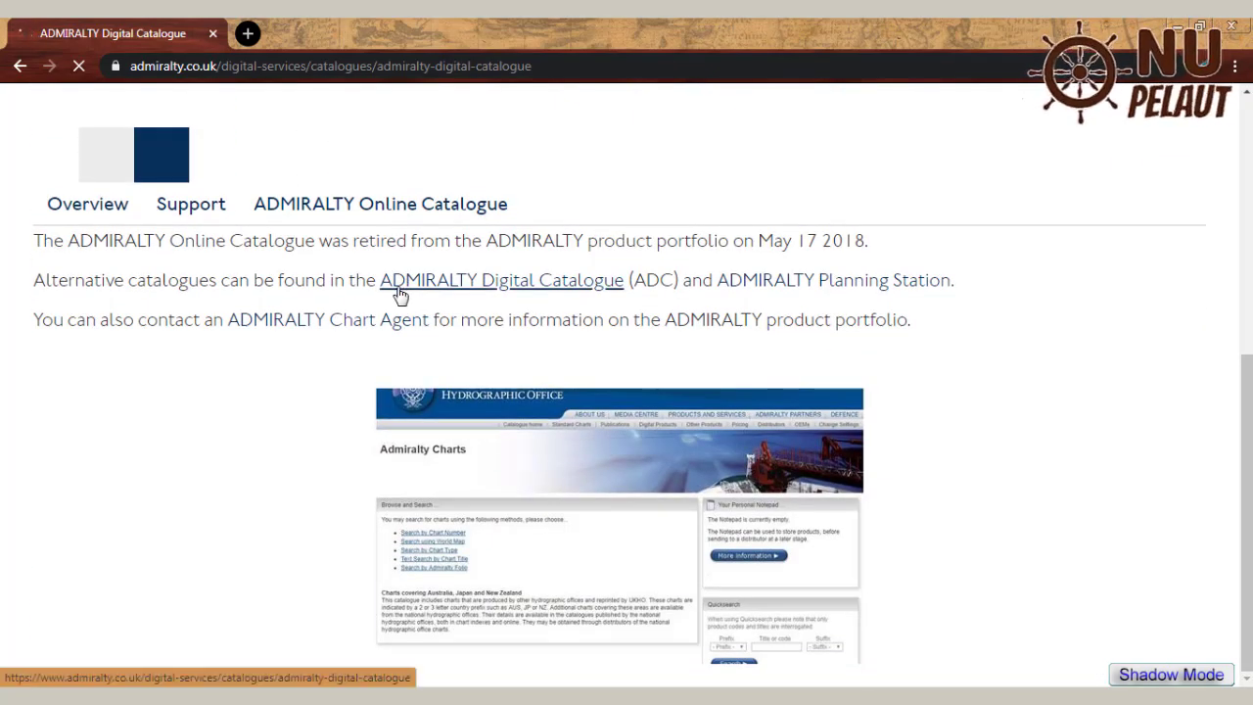
{"action": "scroll", "coordinate": [1038, 355], "scroll_direction": "down", "scroll_amount": 3}
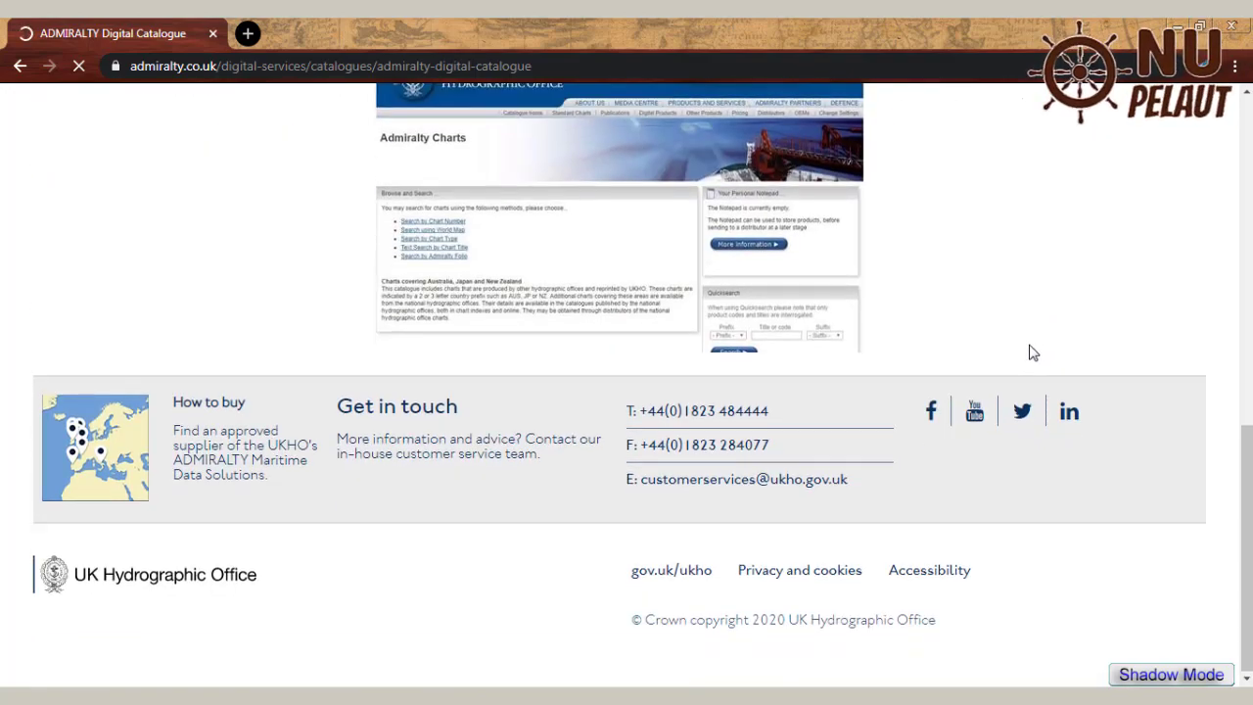
{"action": "scroll", "coordinate": [902, 315], "scroll_direction": "down", "scroll_amount": 2}
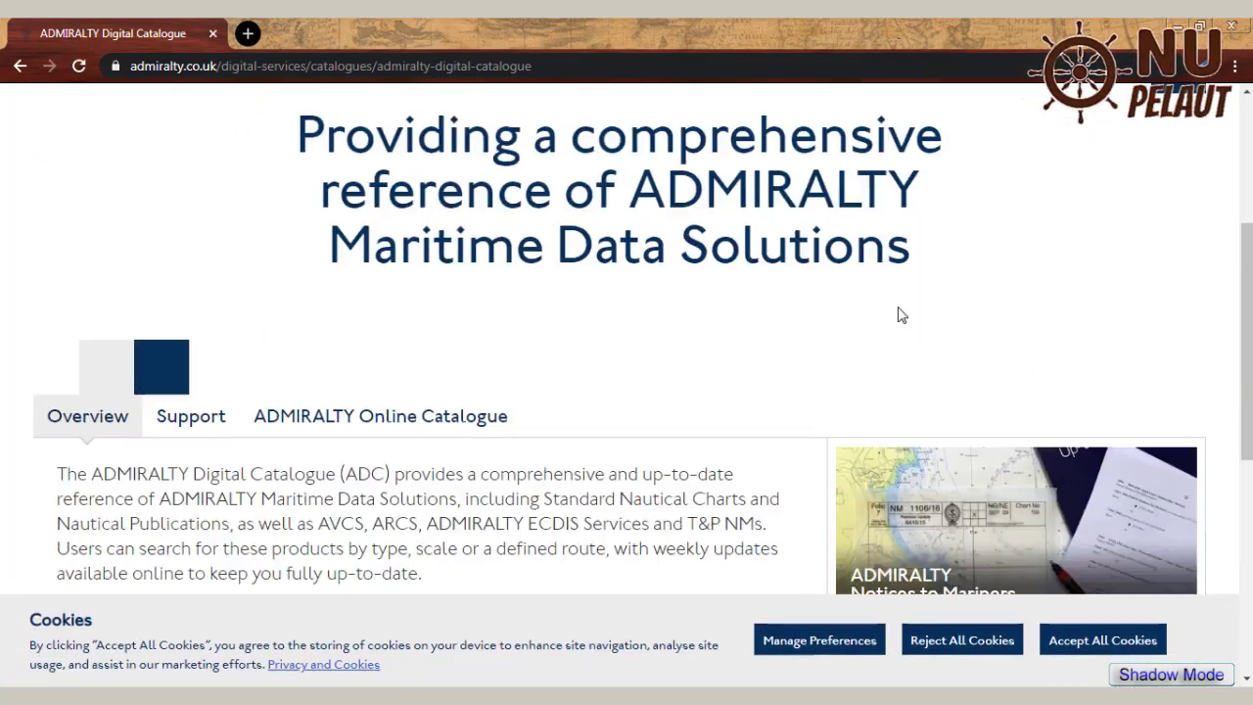
{"action": "scroll", "coordinate": [902, 315], "scroll_direction": "down", "scroll_amount": 5}
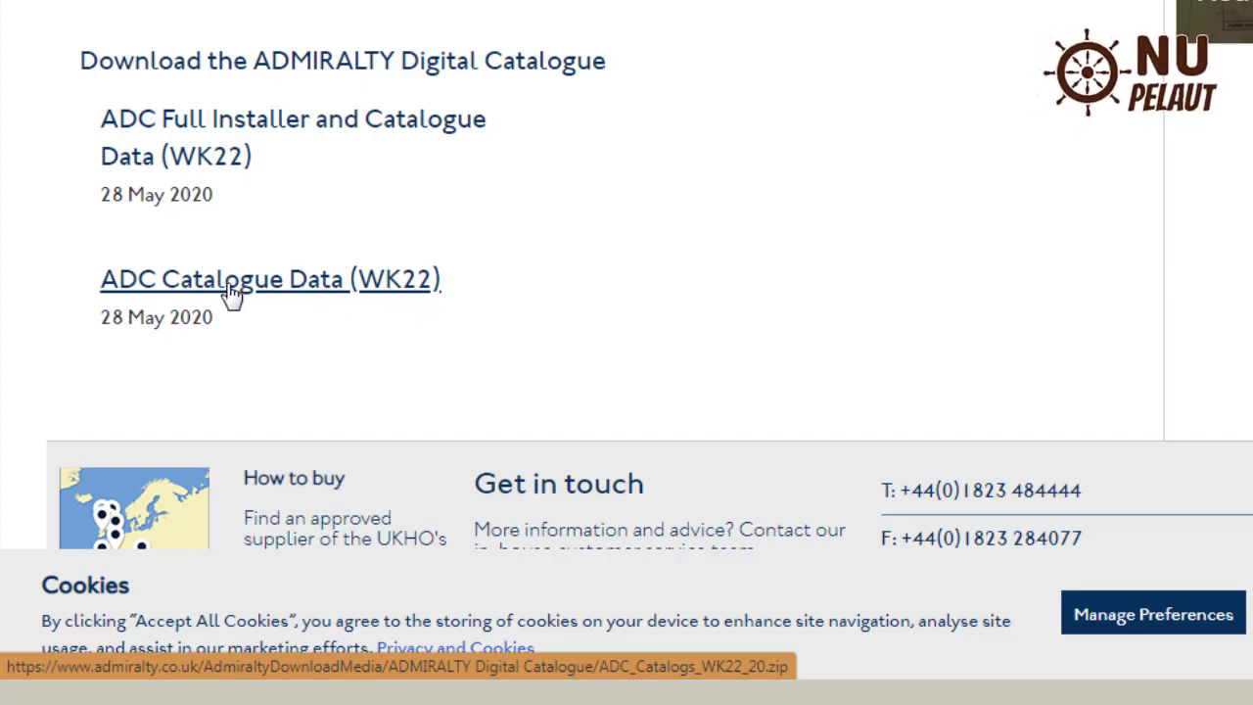
{"action": "left_click", "coordinate": [225, 287]}
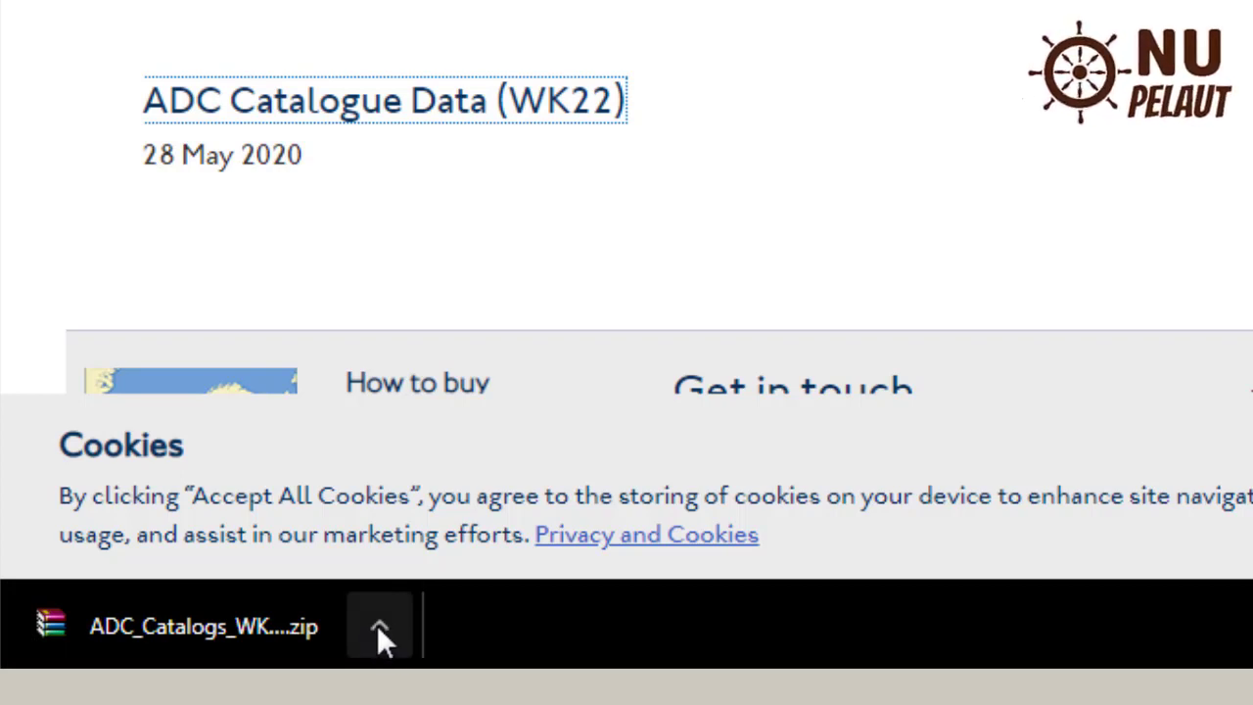
Move the downloaded ADC_Catalogs_WK22_20 archive from Downloads to the Preferences folder inside Documents > Admiralty Digital Catalogue.
{"action": "left_click", "coordinate": [380, 636]}
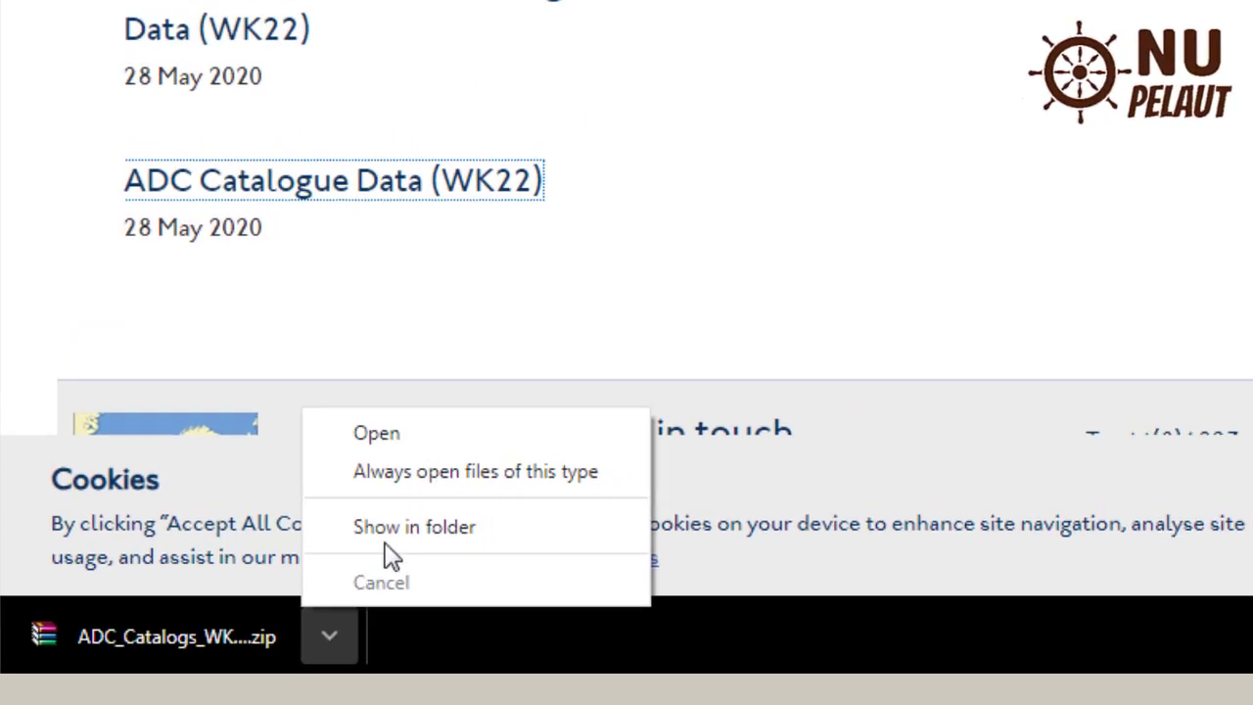
{"action": "left_click", "coordinate": [276, 584]}
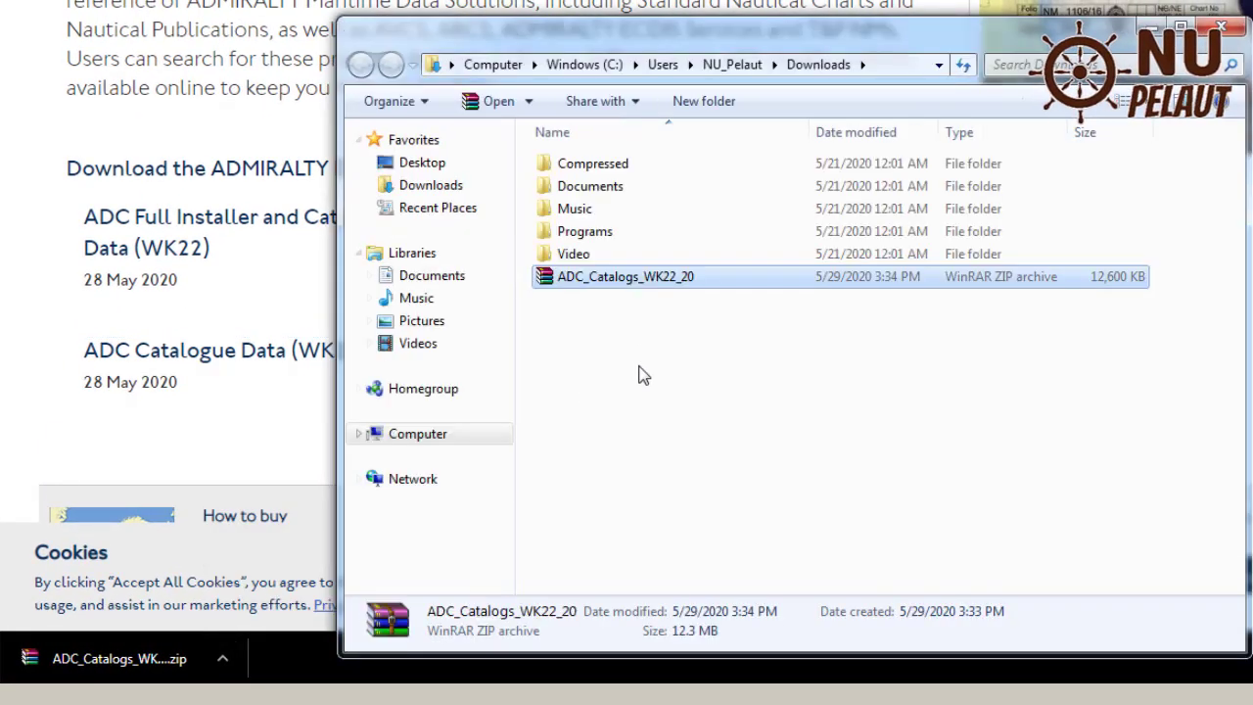
{"action": "right_click", "coordinate": [617, 274]}
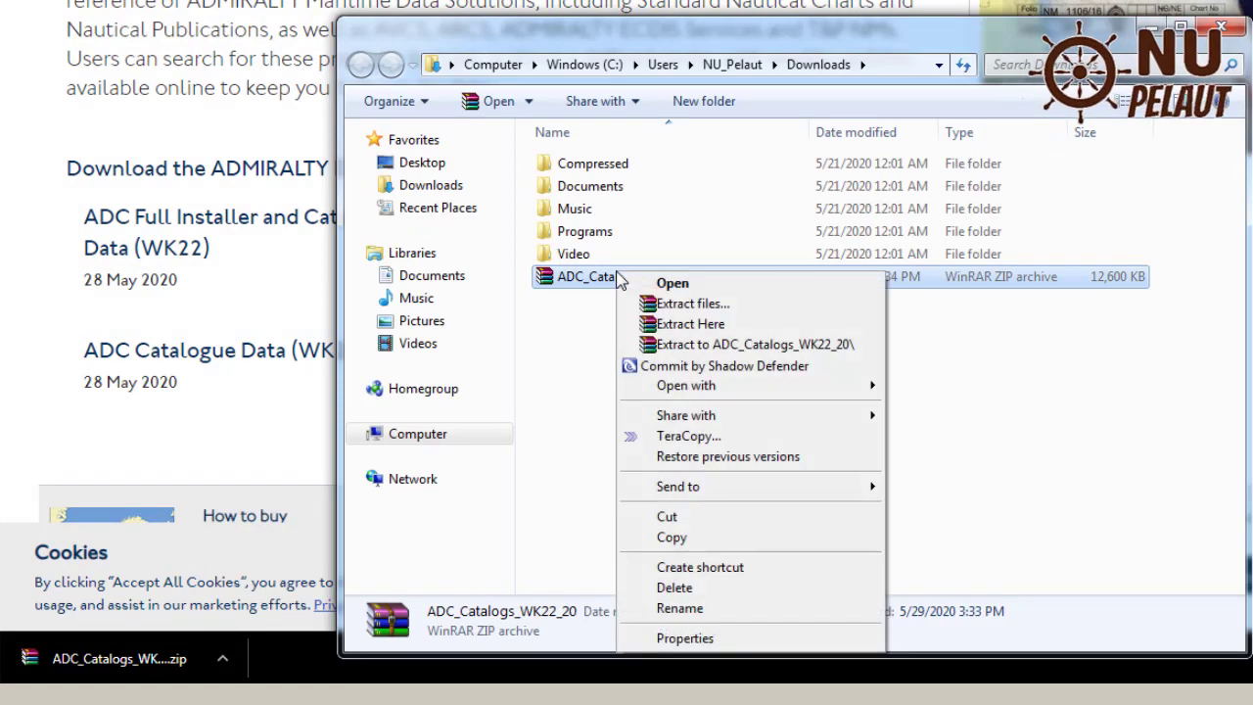
{"action": "left_click", "coordinate": [686, 517]}
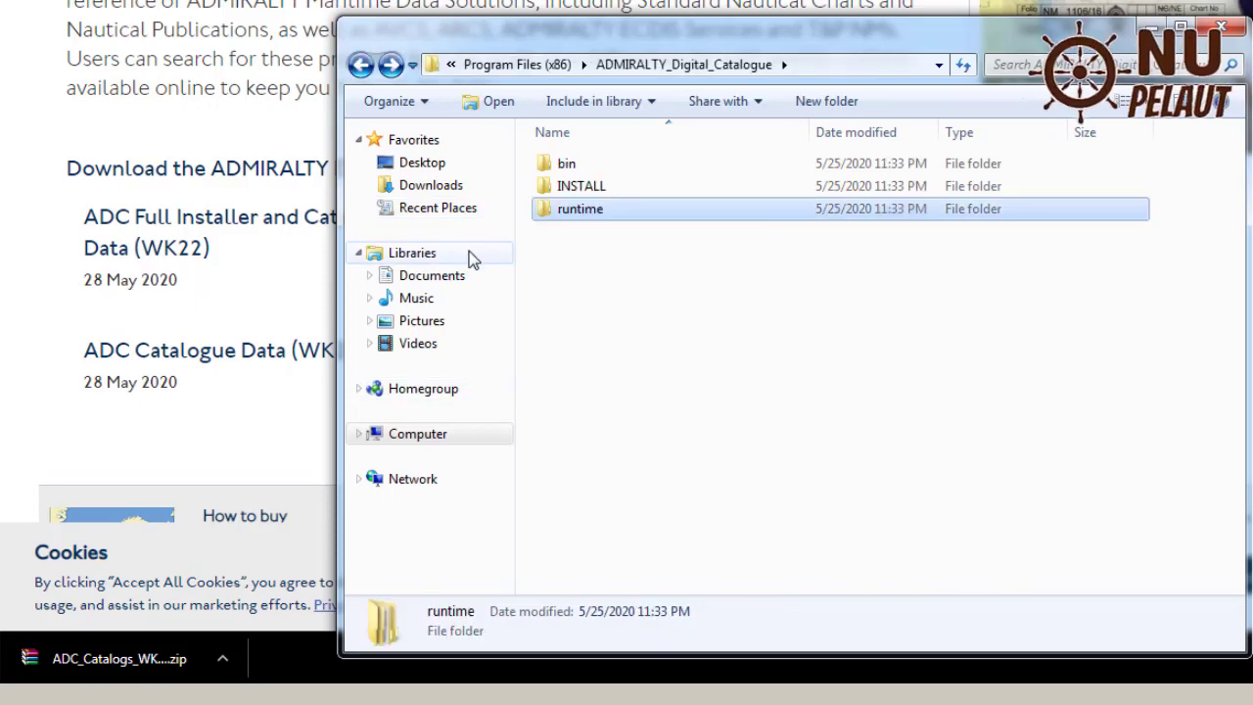
{"action": "left_click", "coordinate": [458, 276]}
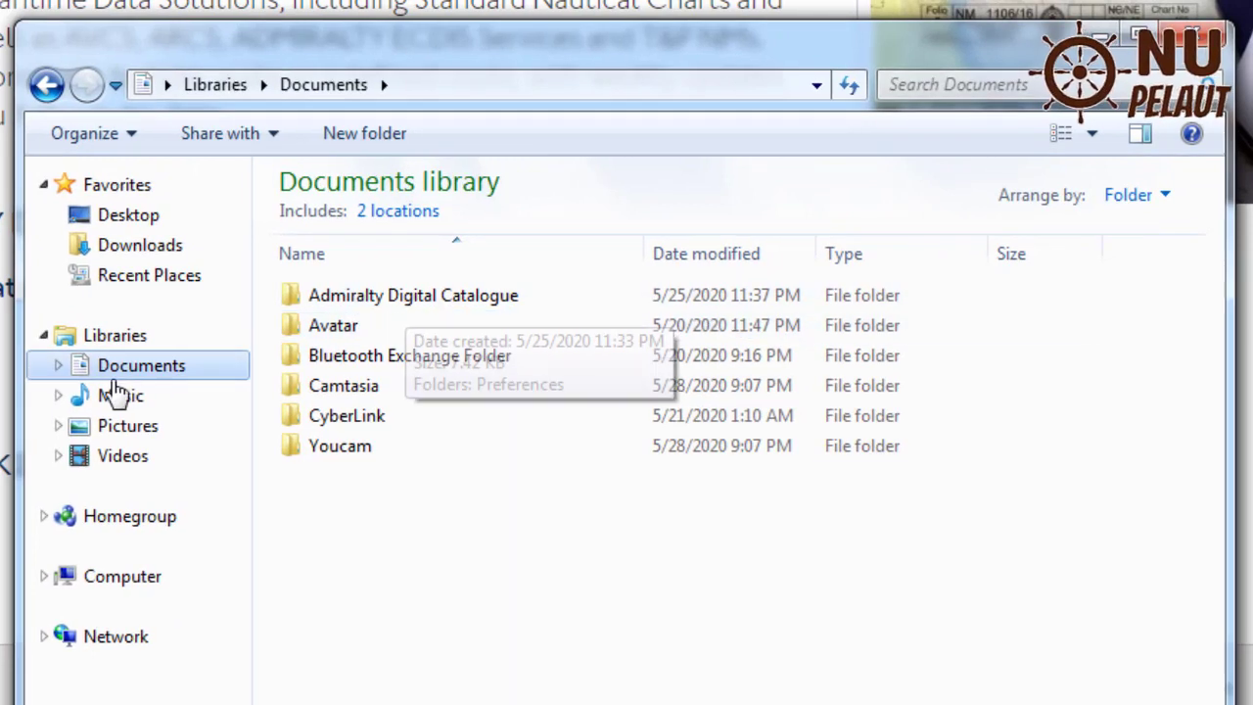
{"action": "double_click", "coordinate": [456, 303]}
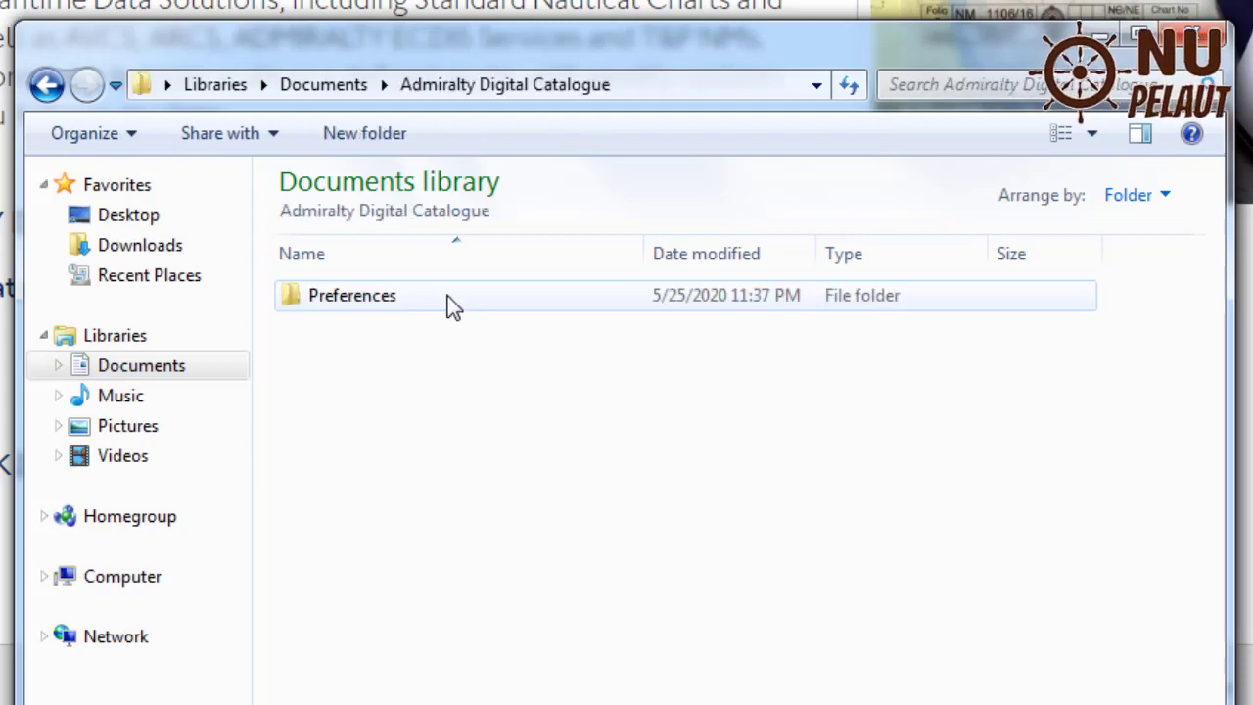
{"action": "double_click", "coordinate": [362, 308]}
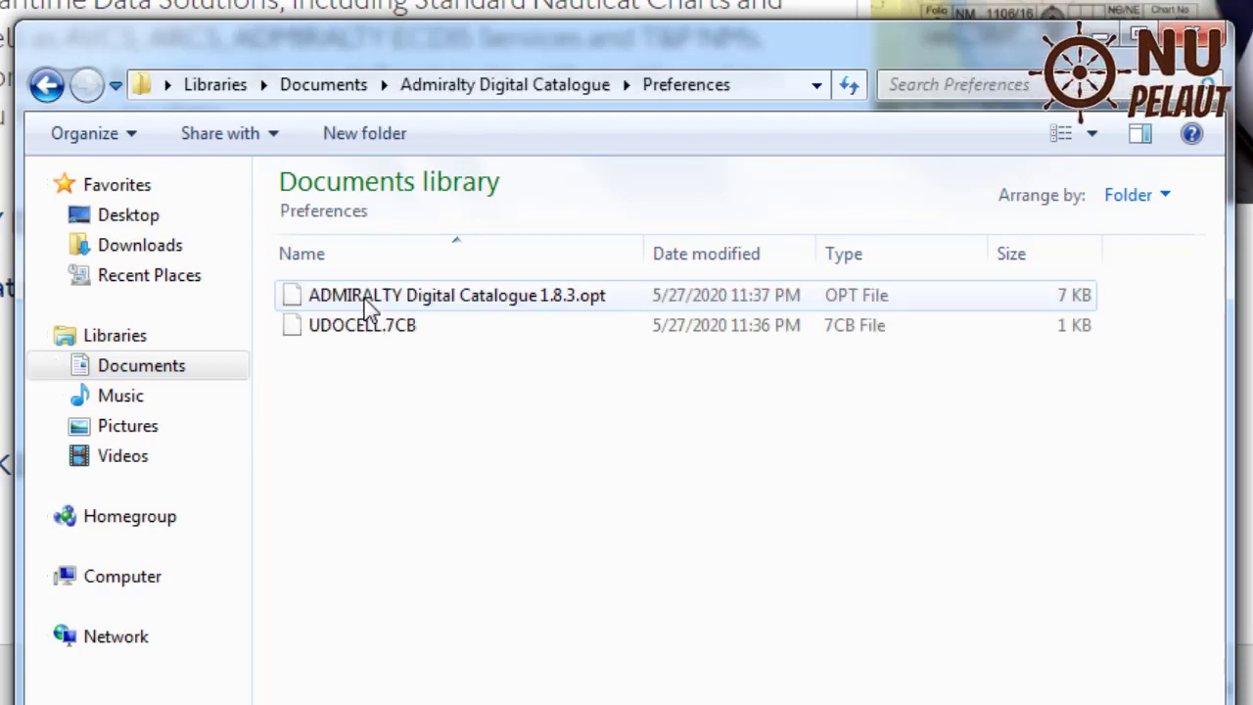
{"action": "right_click", "coordinate": [345, 402]}
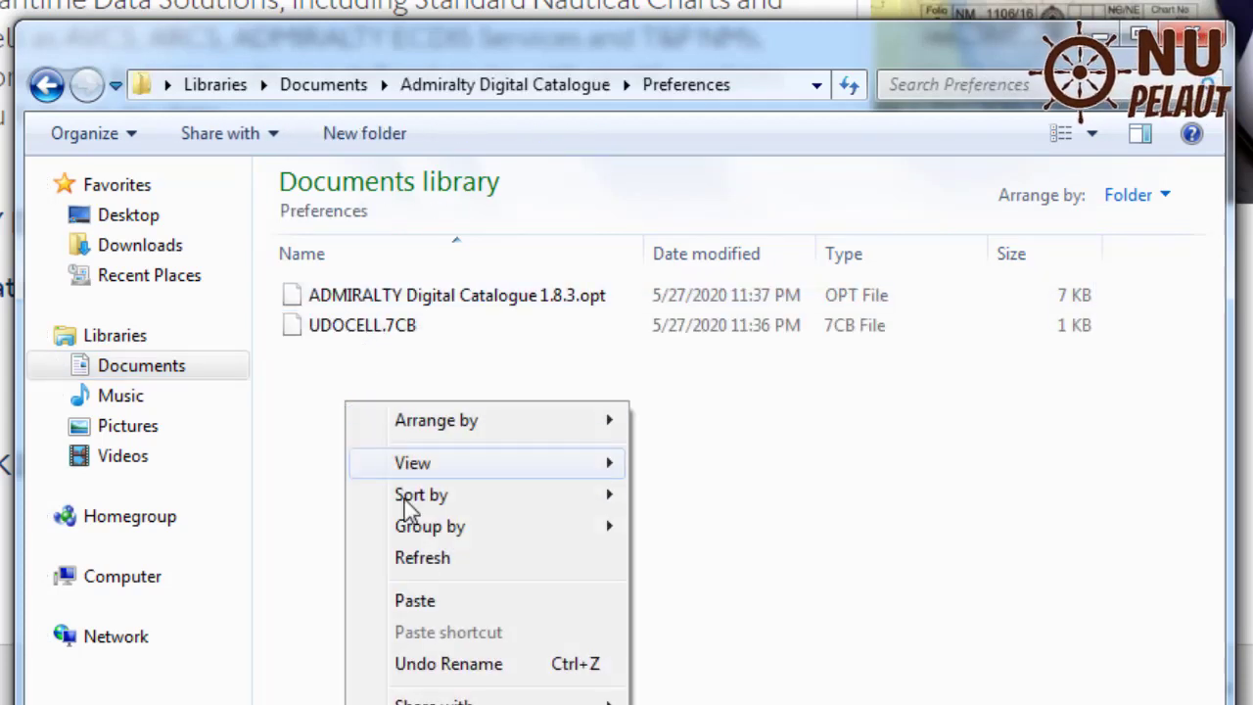
{"action": "left_click", "coordinate": [430, 599]}
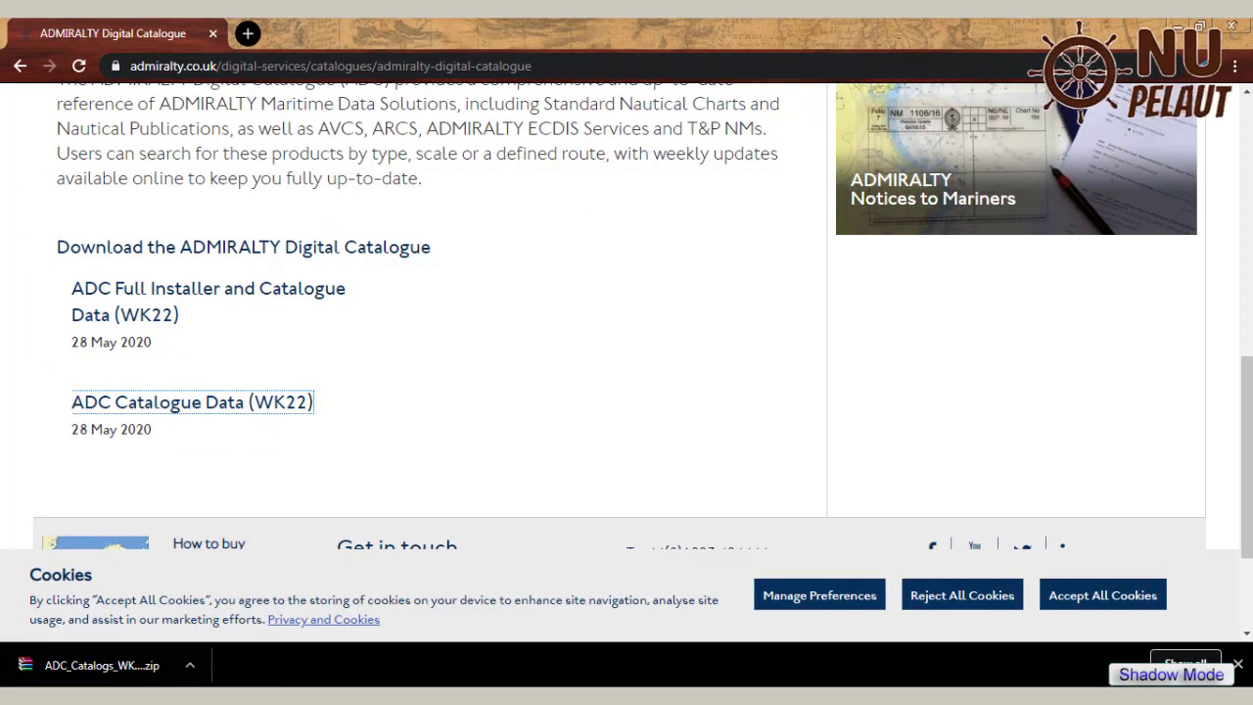
Switch back to ADMIRALTY Digital Catalogue and dismiss the pending file chooser.
{"action": "mouse_move", "coordinate": [195, 698]}
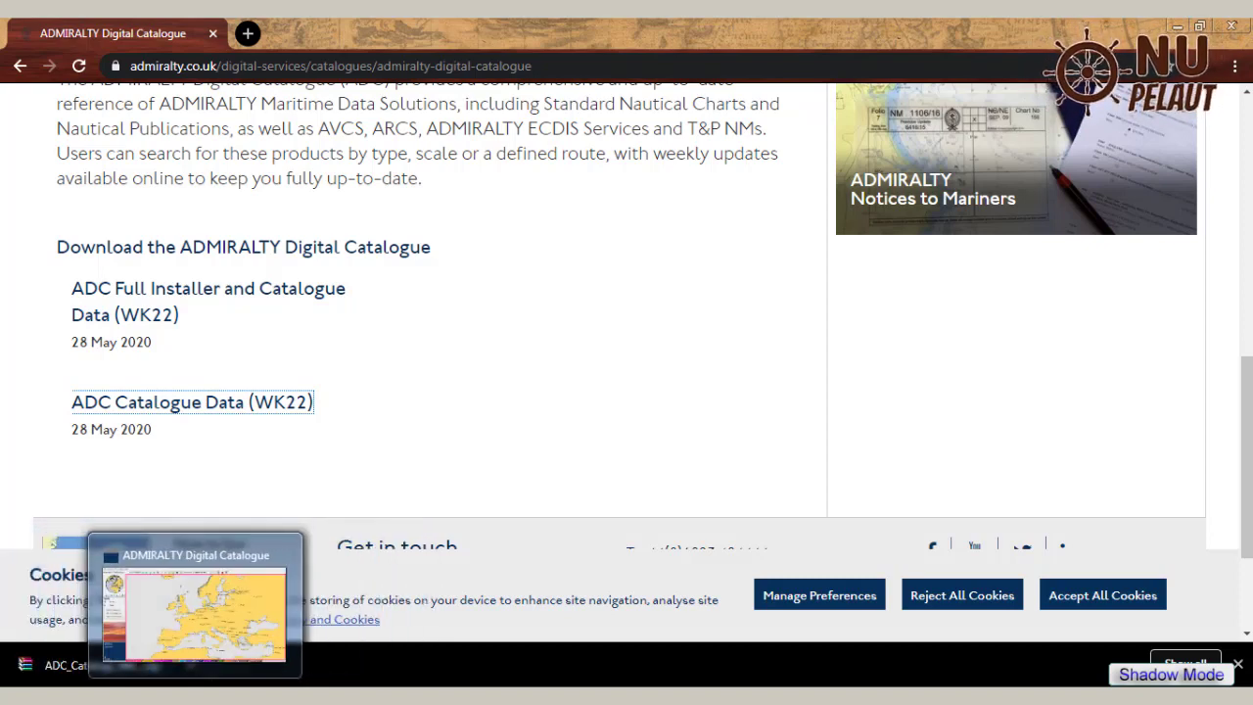
{"action": "left_click", "coordinate": [196, 670]}
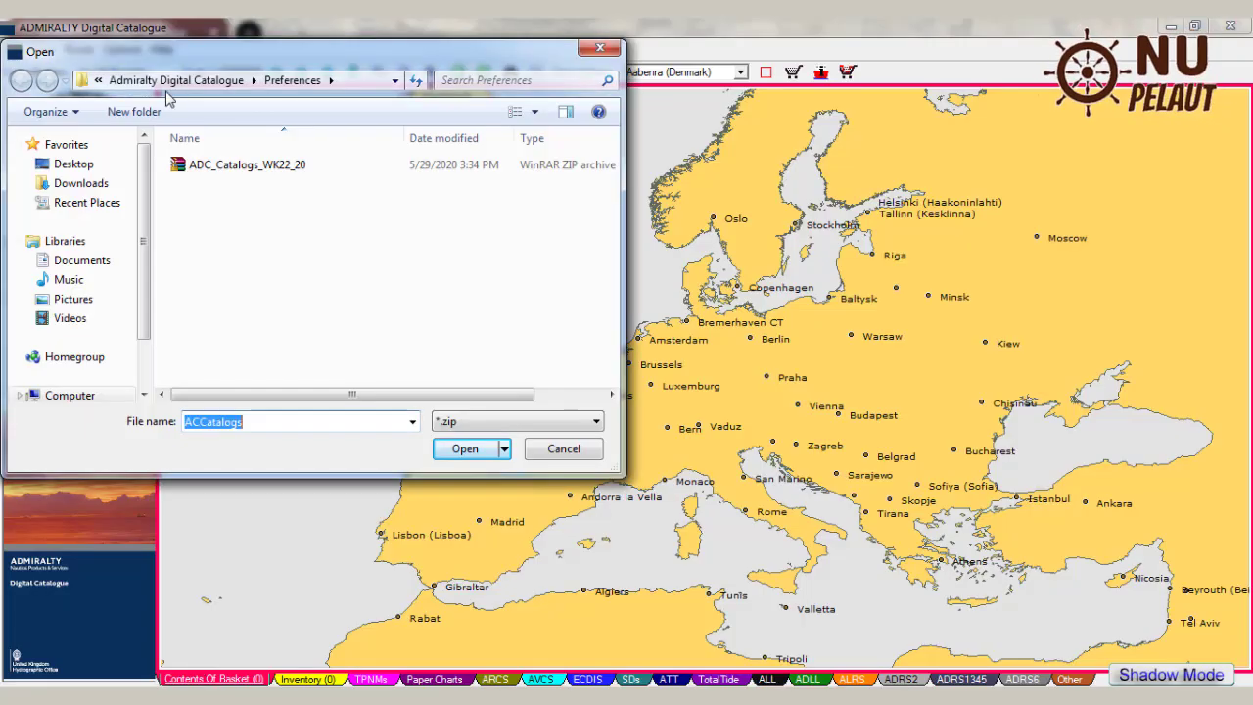
{"action": "left_click", "coordinate": [600, 47]}
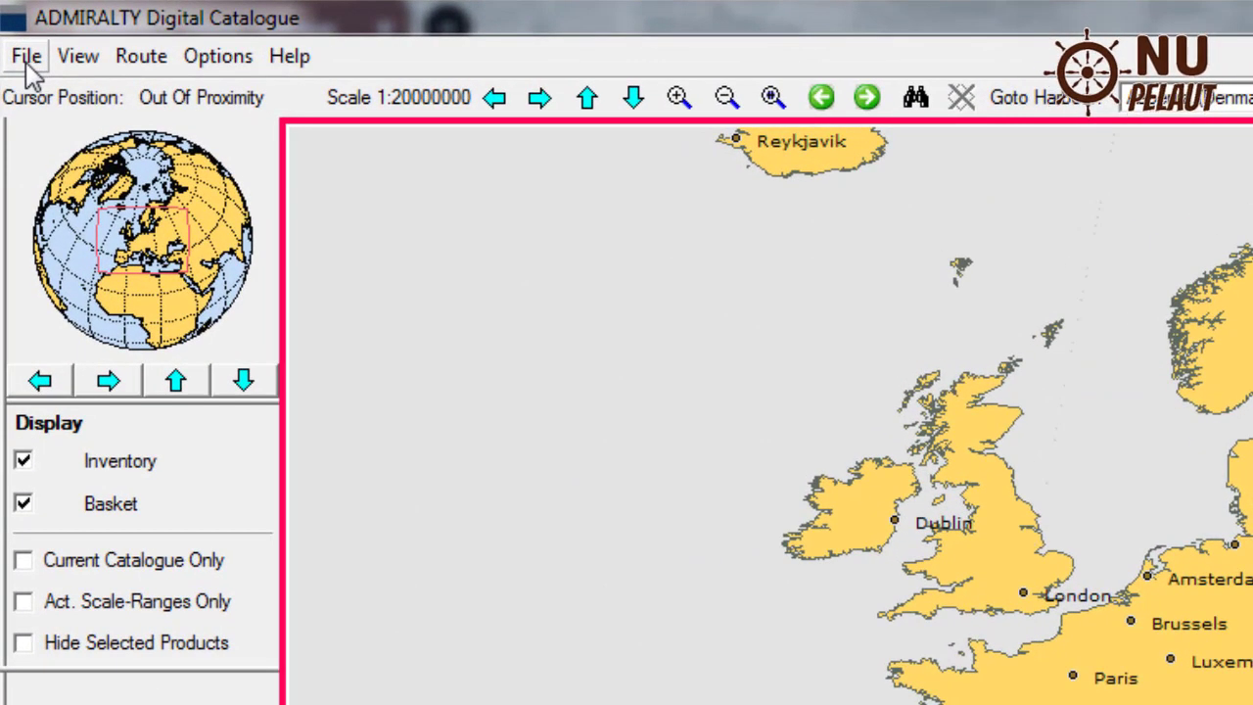
Load the ADC_Catalogs_WK22_20 archive as the catalogue from disk.
{"action": "left_click", "coordinate": [27, 62]}
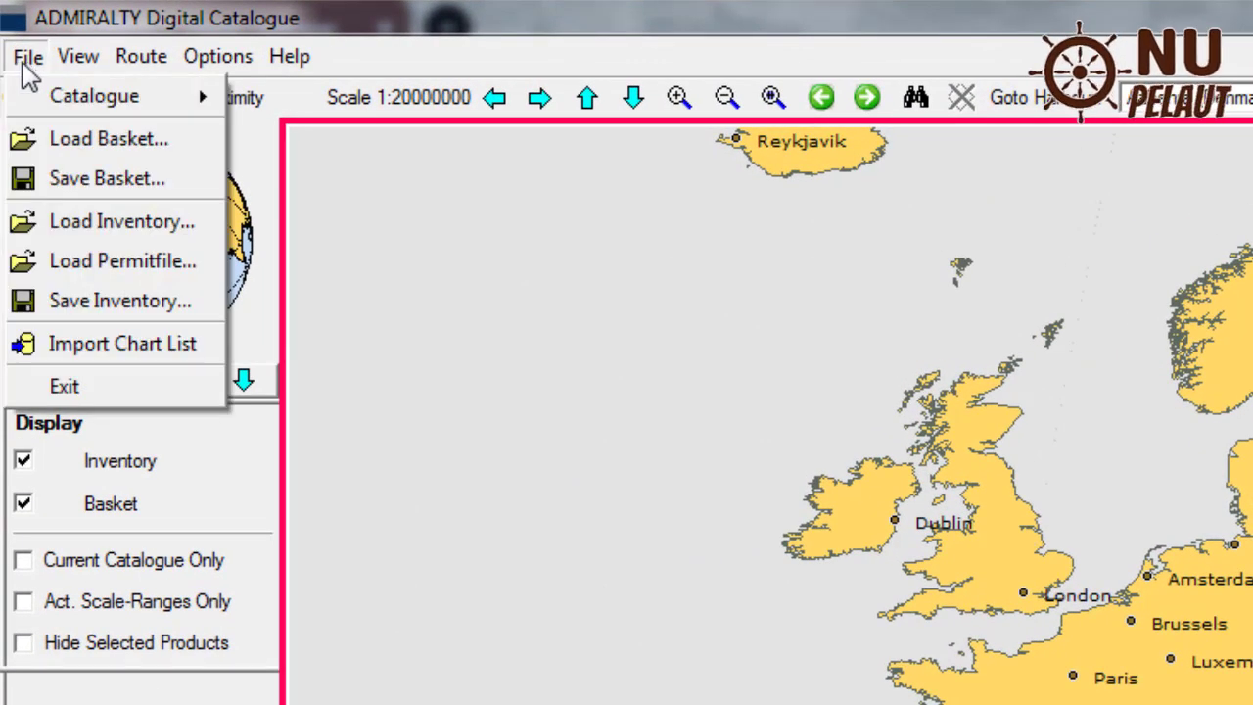
{"action": "mouse_move", "coordinate": [59, 98]}
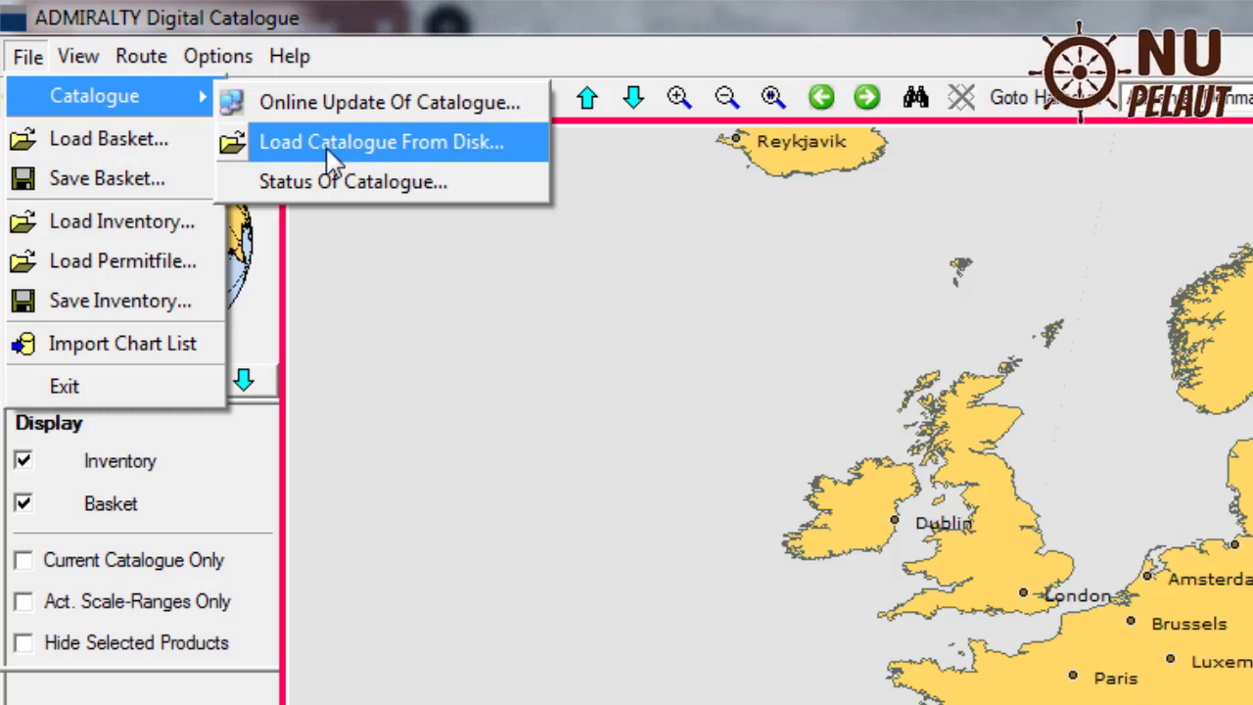
{"action": "left_click", "coordinate": [292, 144]}
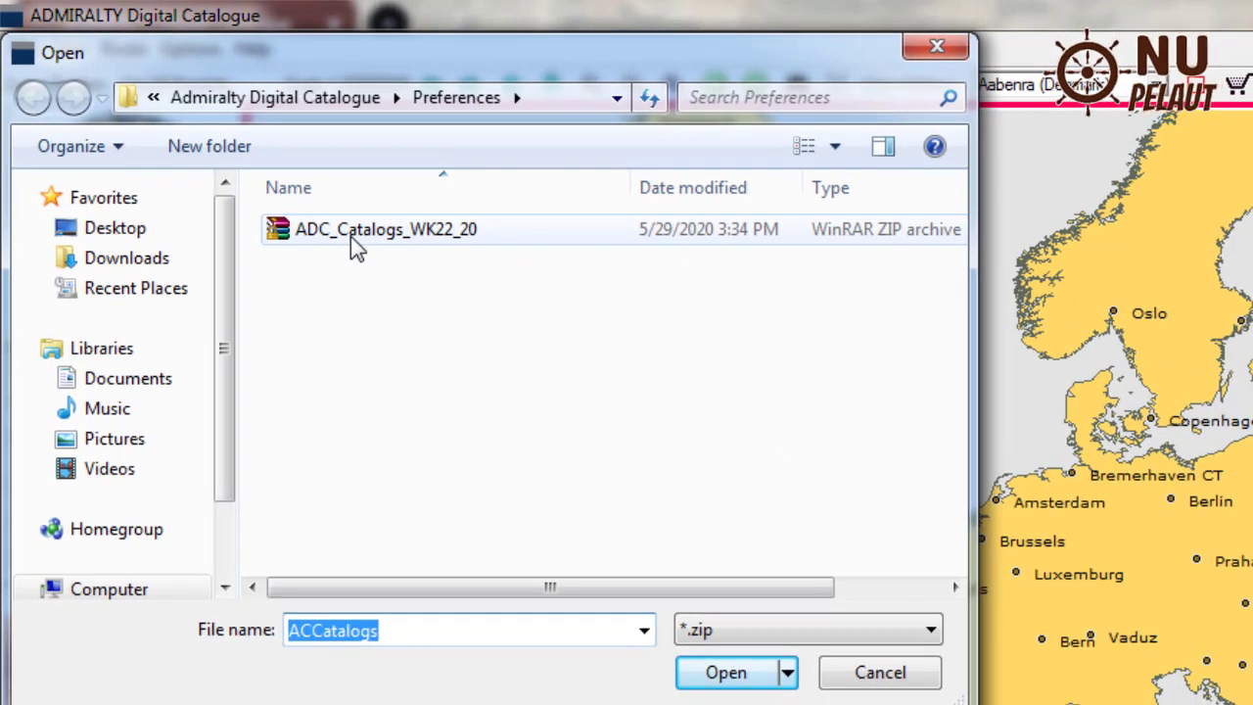
{"action": "left_click", "coordinate": [392, 263]}
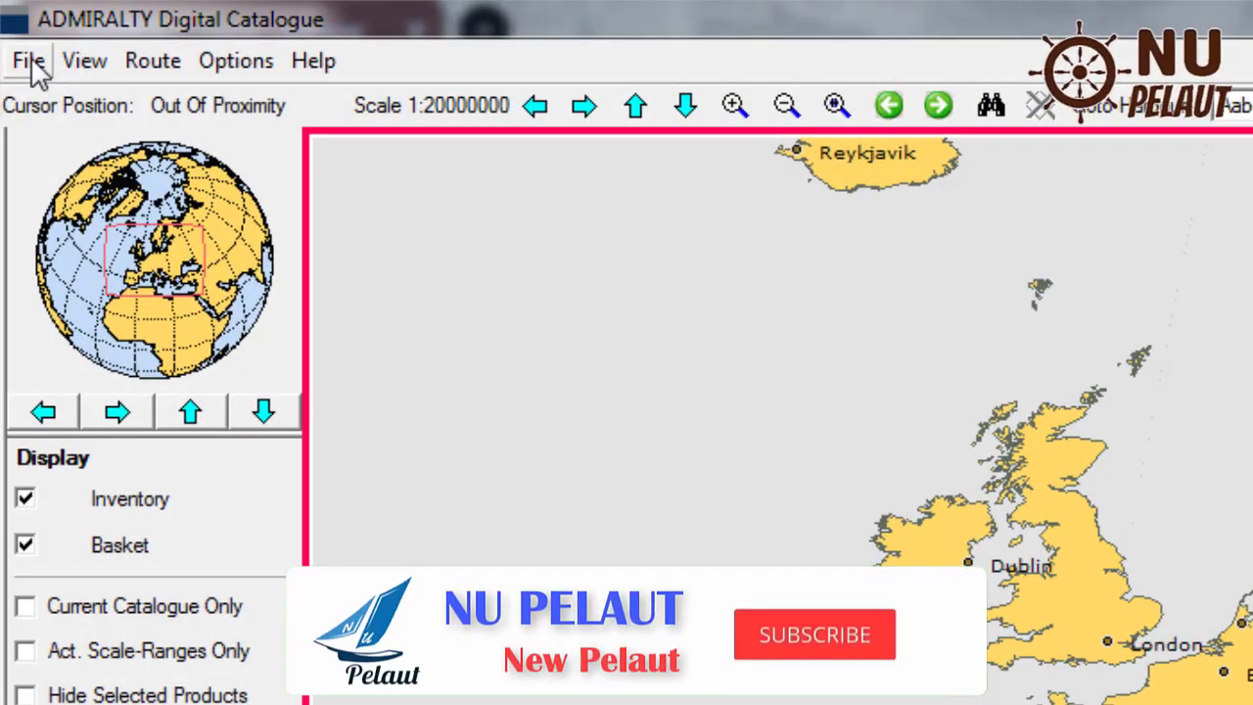
Run the online update of the catalogue for all listed catalogues and the harbour data, and acknowledge its completion.
{"action": "left_click", "coordinate": [31, 65]}
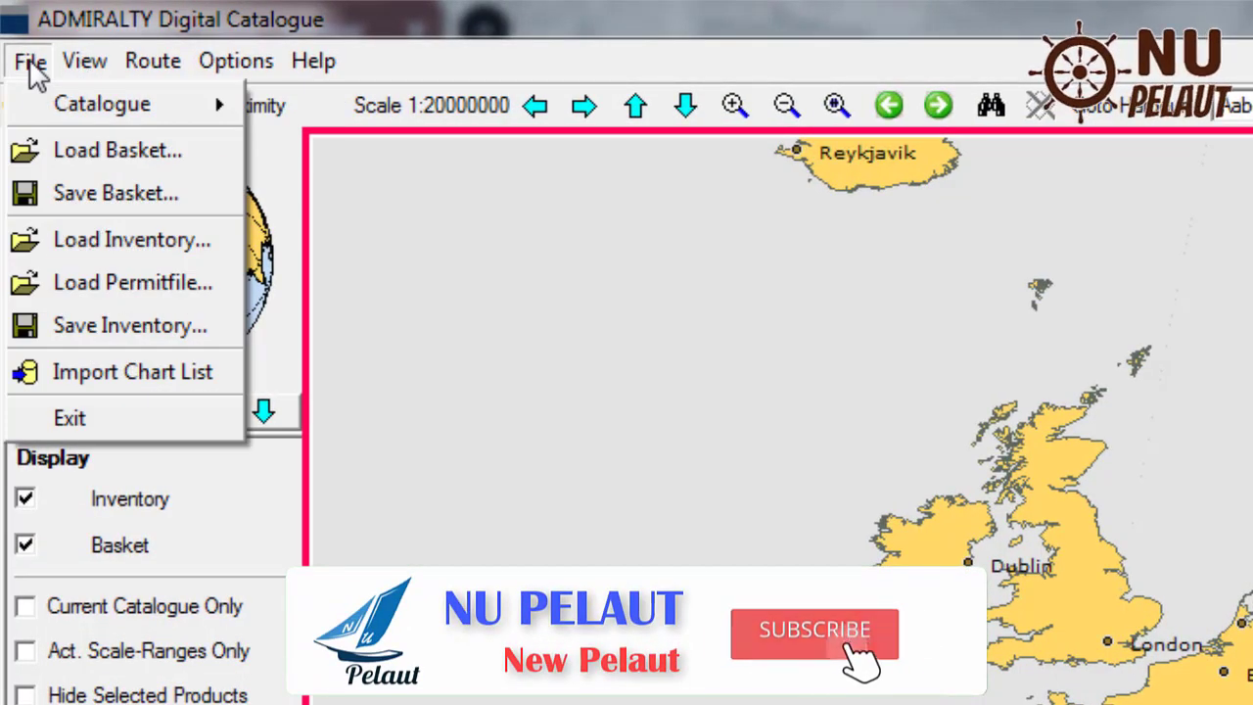
{"action": "mouse_move", "coordinate": [59, 98]}
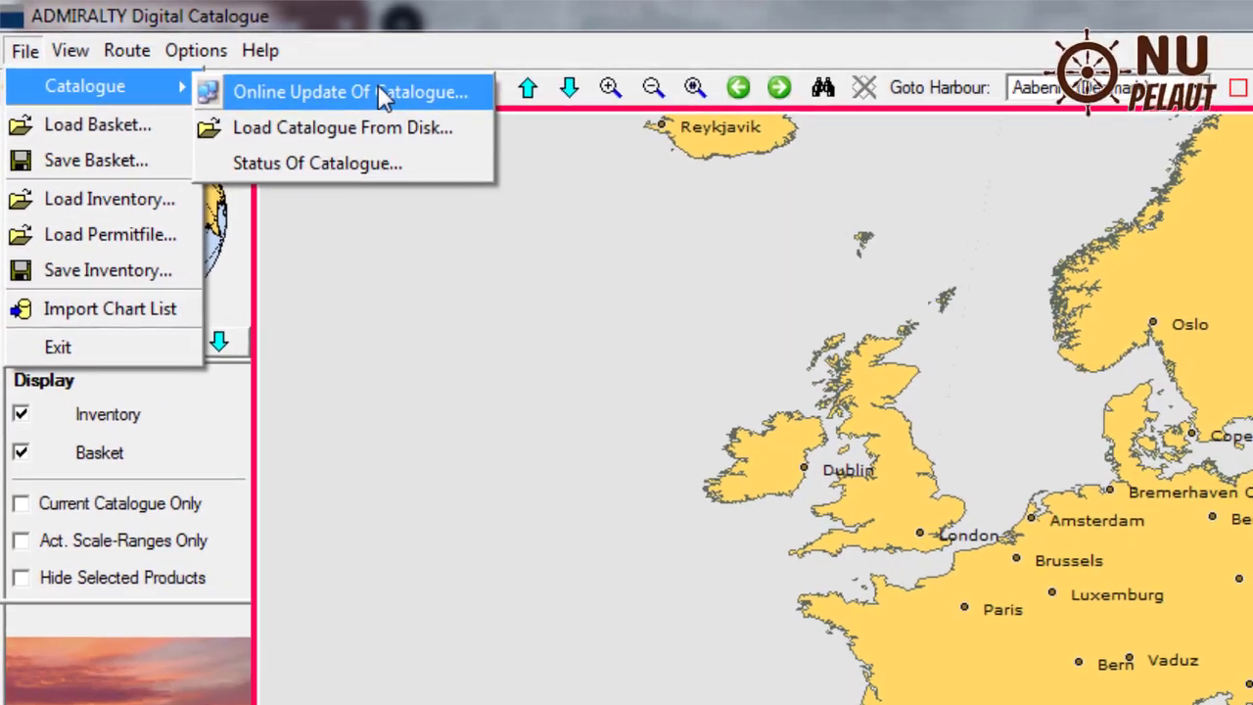
{"action": "left_click", "coordinate": [442, 111]}
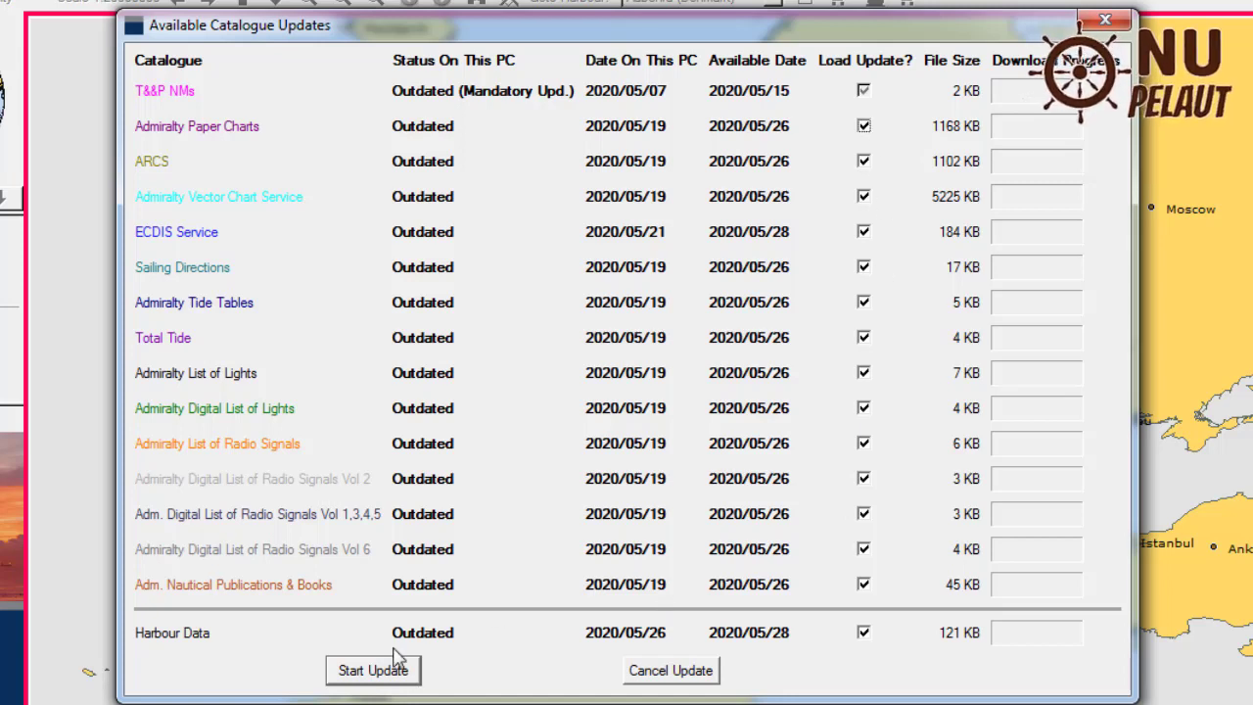
{"action": "left_click", "coordinate": [354, 676]}
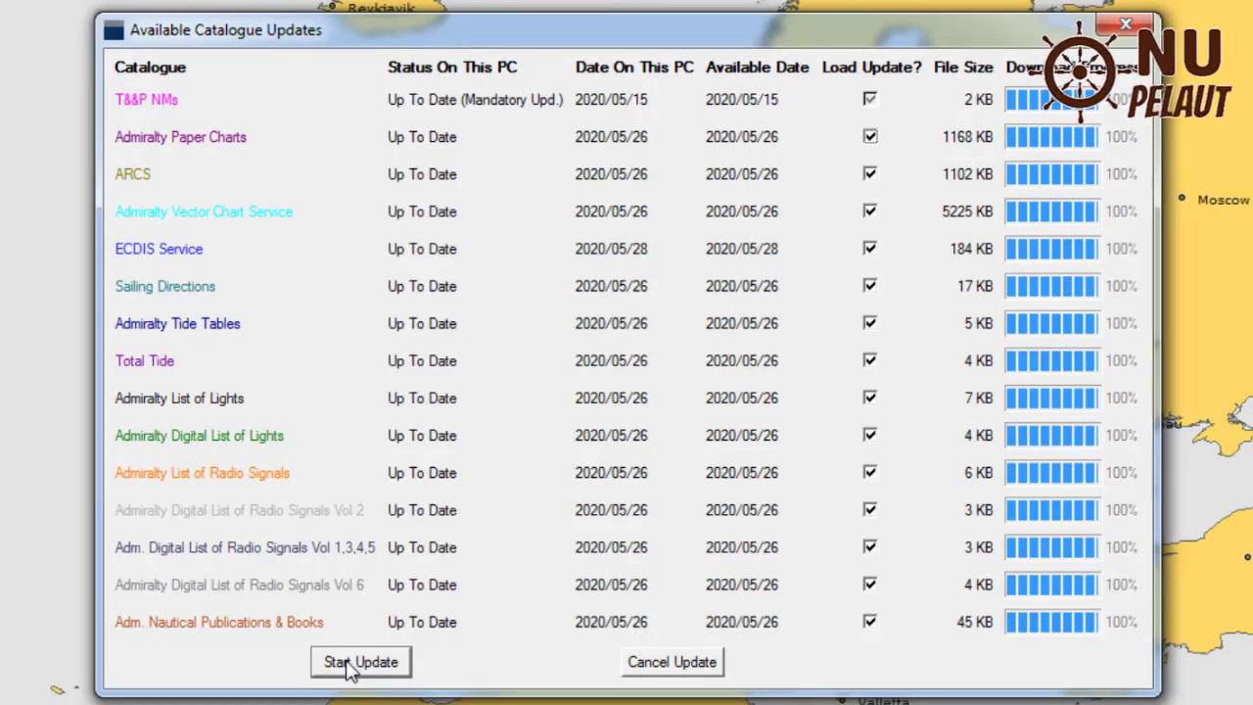
{"action": "left_click", "coordinate": [352, 663]}
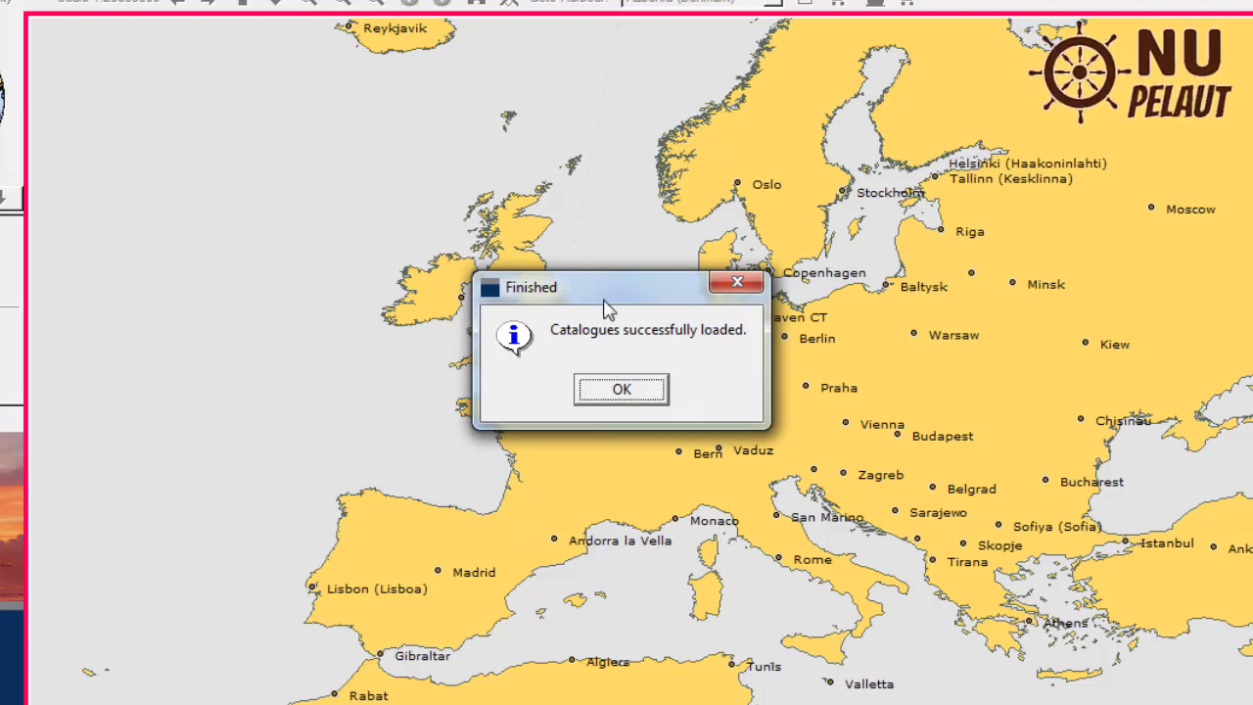
{"action": "left_click", "coordinate": [622, 389]}
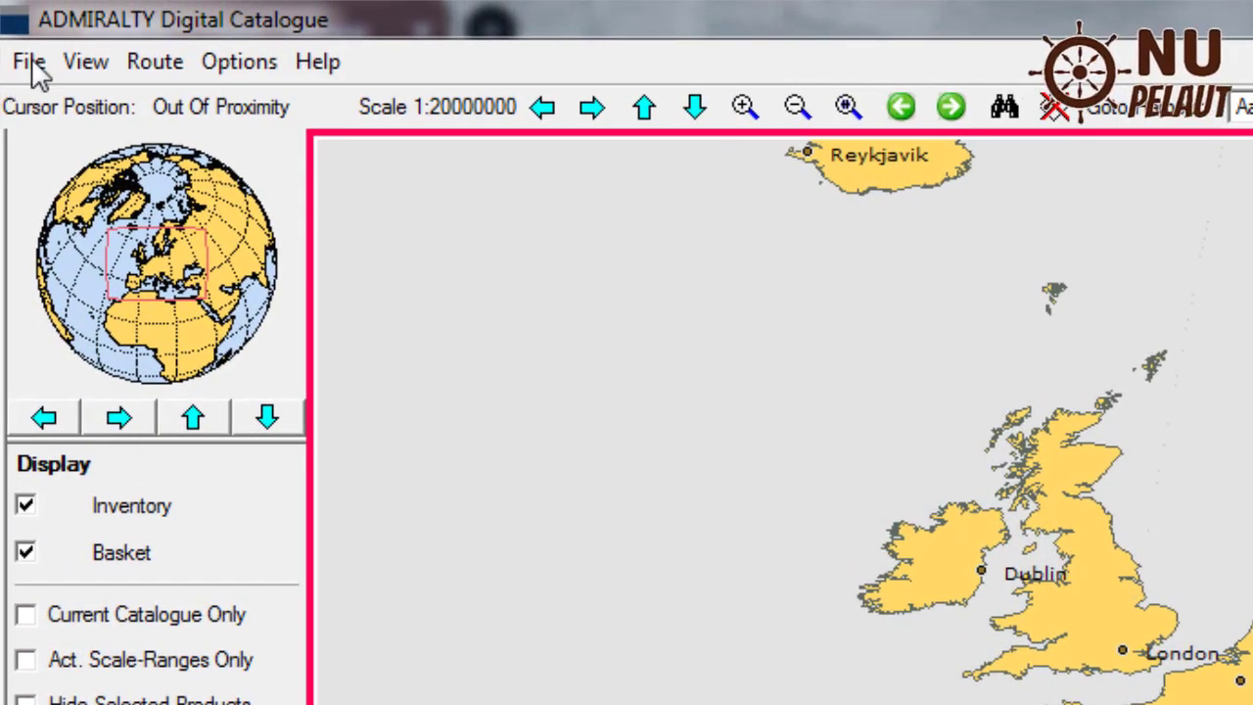
Check the date of each catalogue on this PC in the Status of Catalogue overview, and close it.
{"action": "left_click", "coordinate": [34, 71]}
{"action": "mouse_move", "coordinate": [81, 116]}
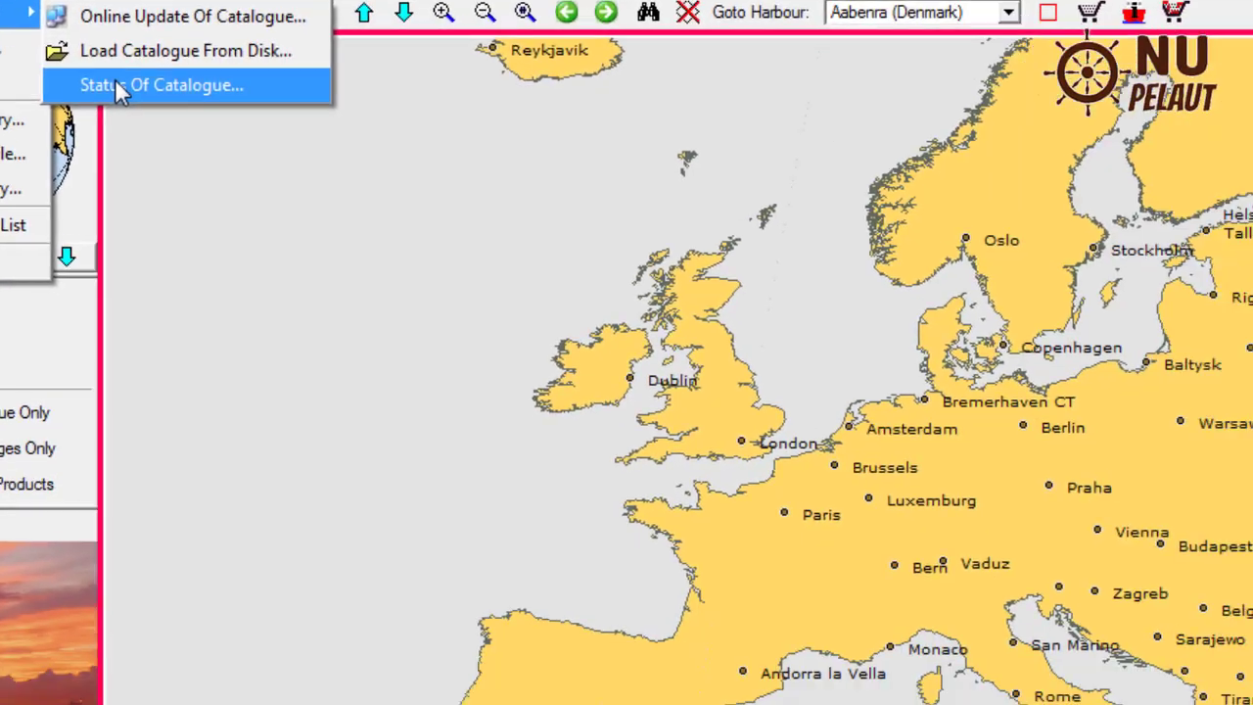
{"action": "left_click", "coordinate": [324, 186]}
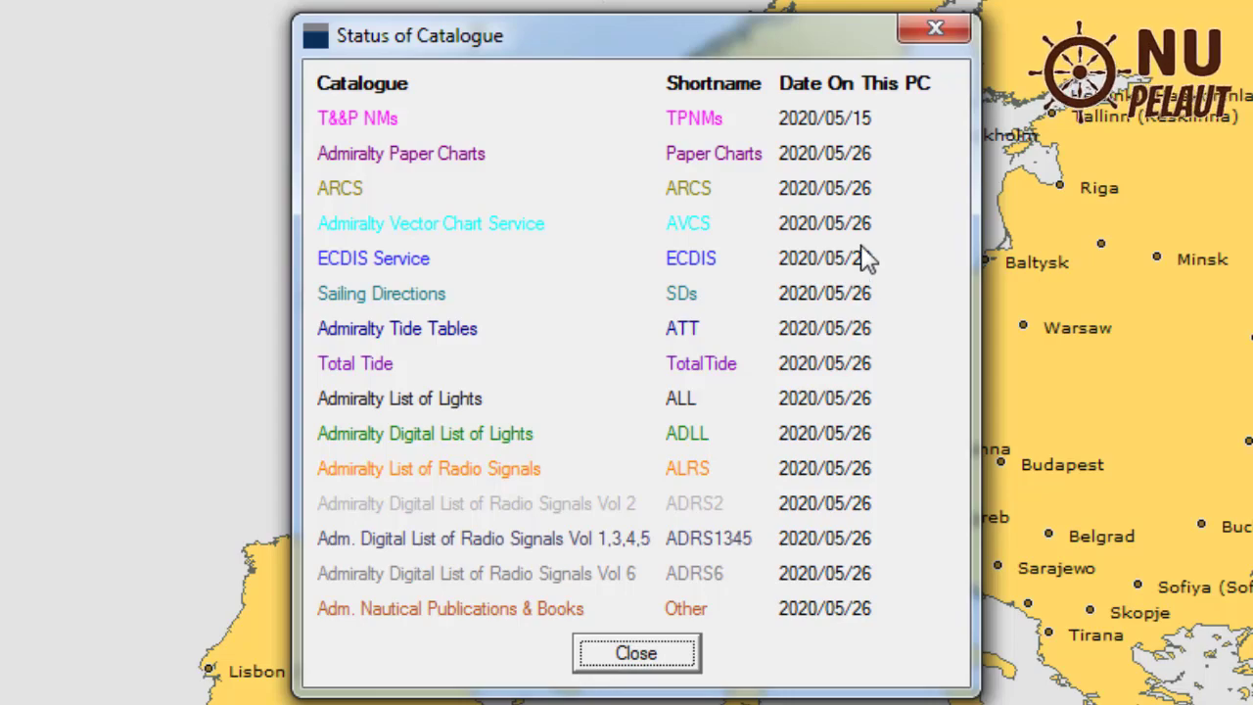
{"action": "left_click", "coordinate": [635, 654]}
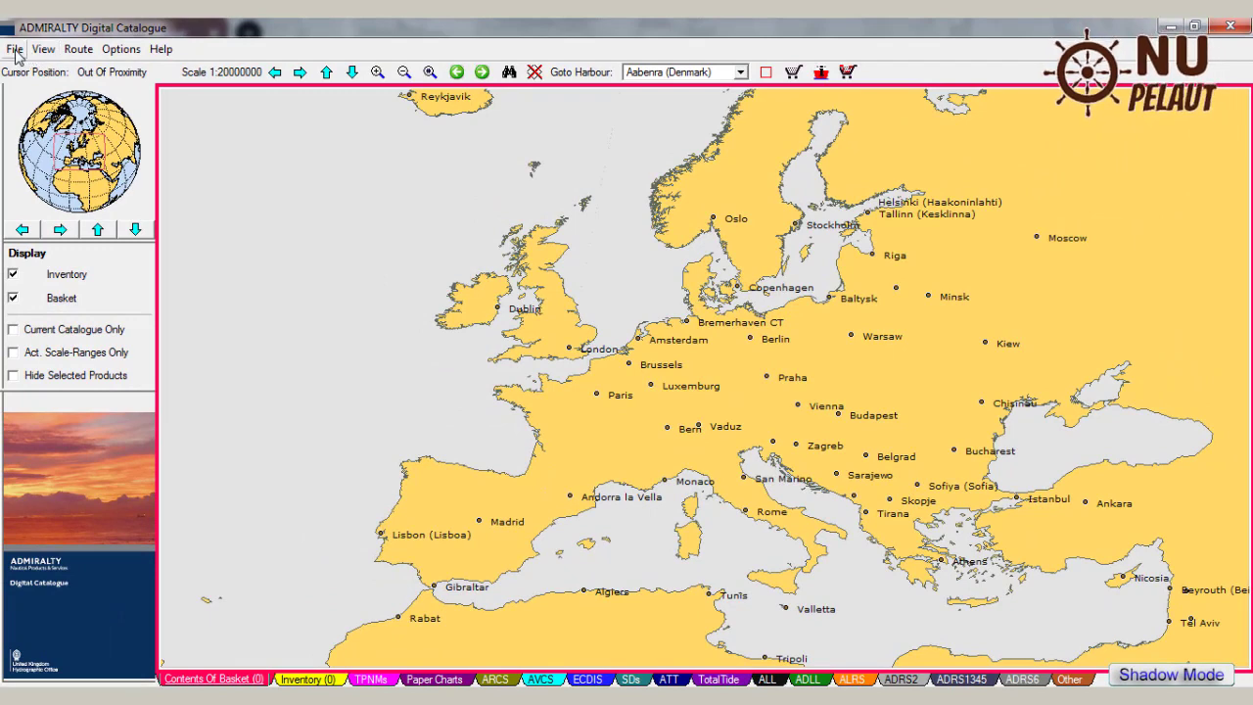
Check the online catalogue updates for any outdated catalogue, and close the list without starting an update.
{"action": "left_click", "coordinate": [14, 50]}
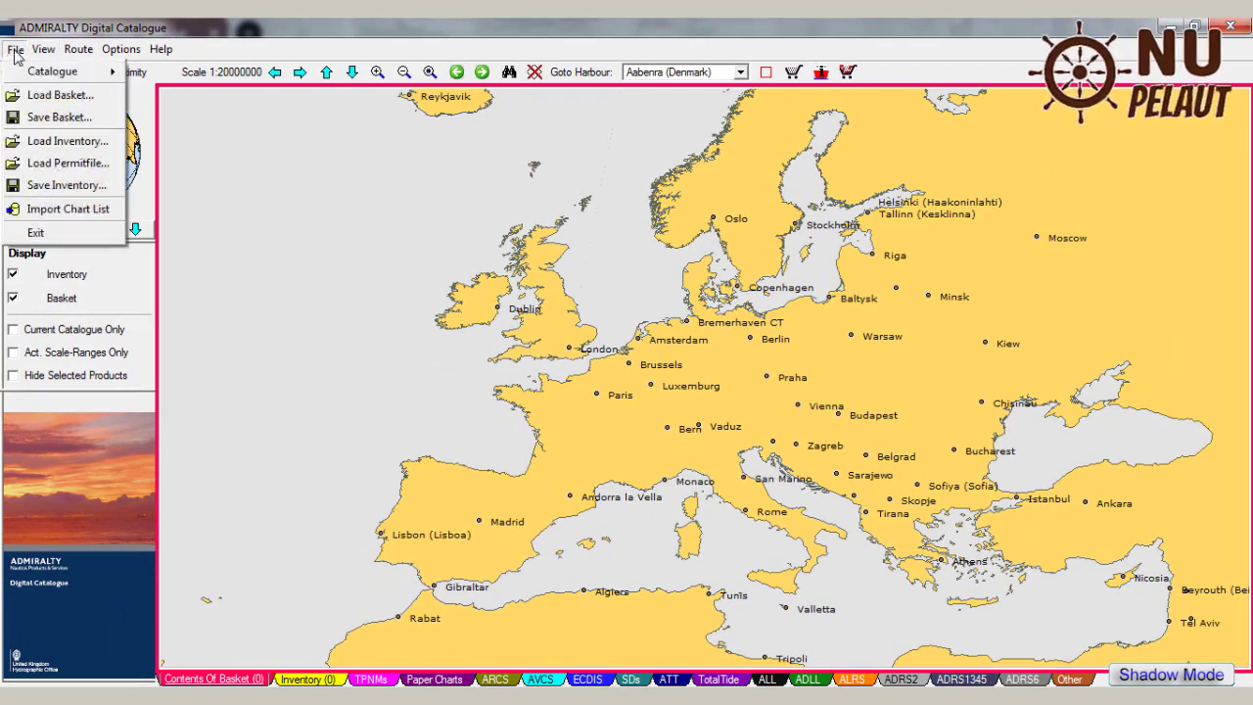
{"action": "mouse_move", "coordinate": [75, 74]}
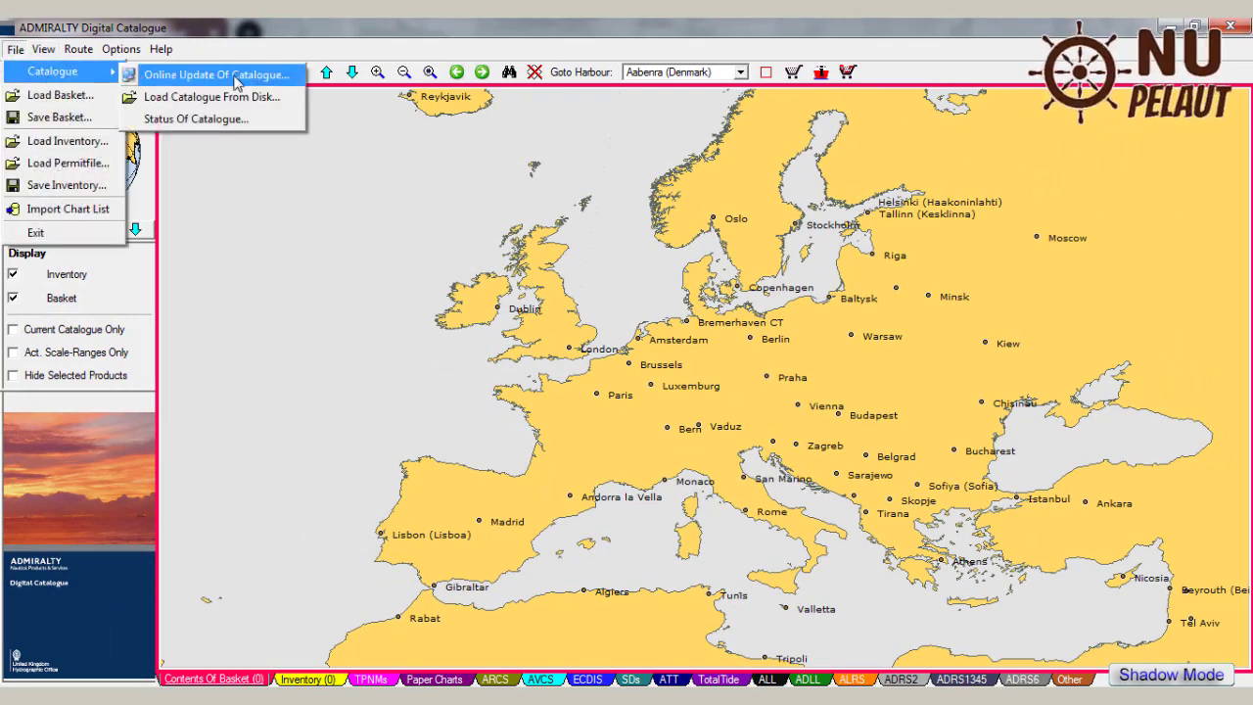
{"action": "left_click", "coordinate": [269, 83]}
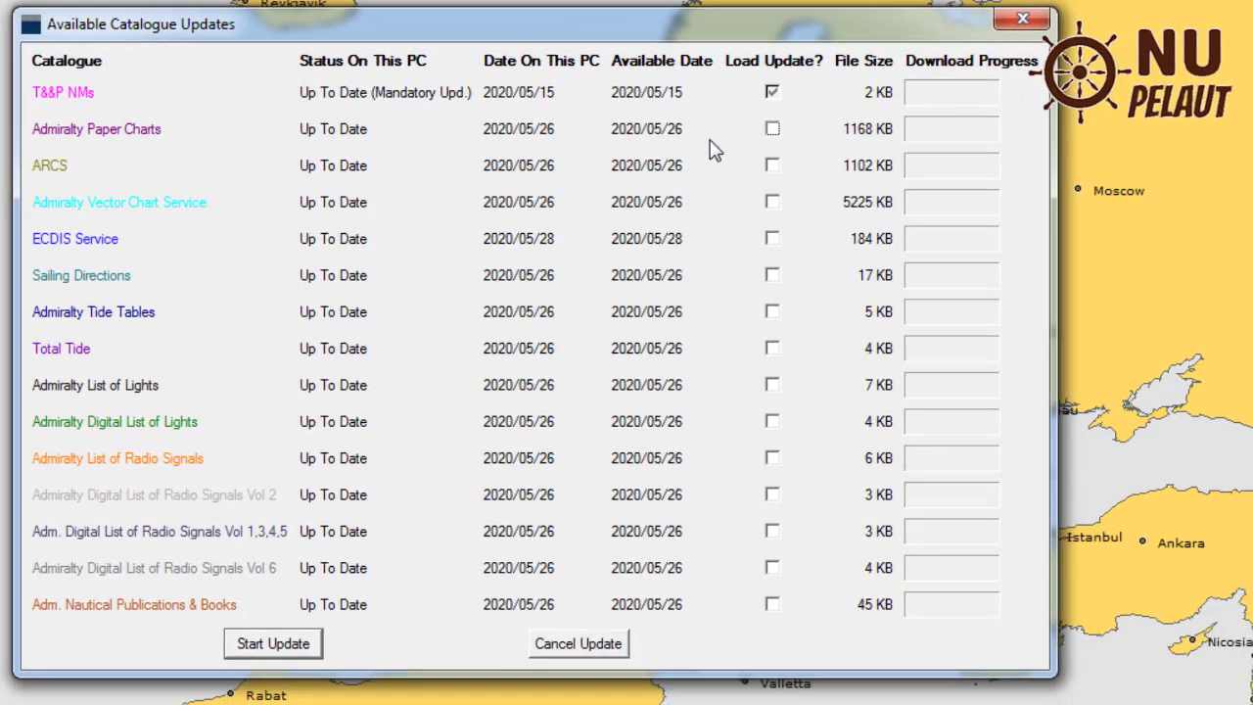
{"action": "left_click", "coordinate": [1020, 22]}
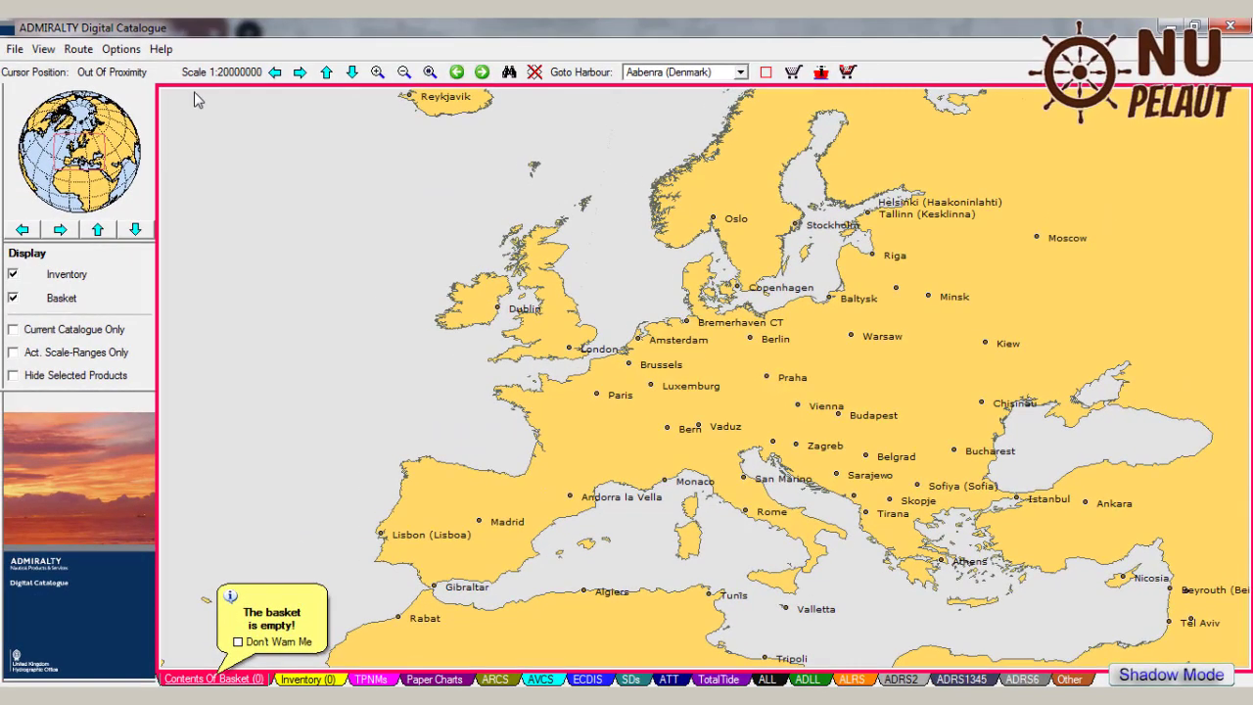